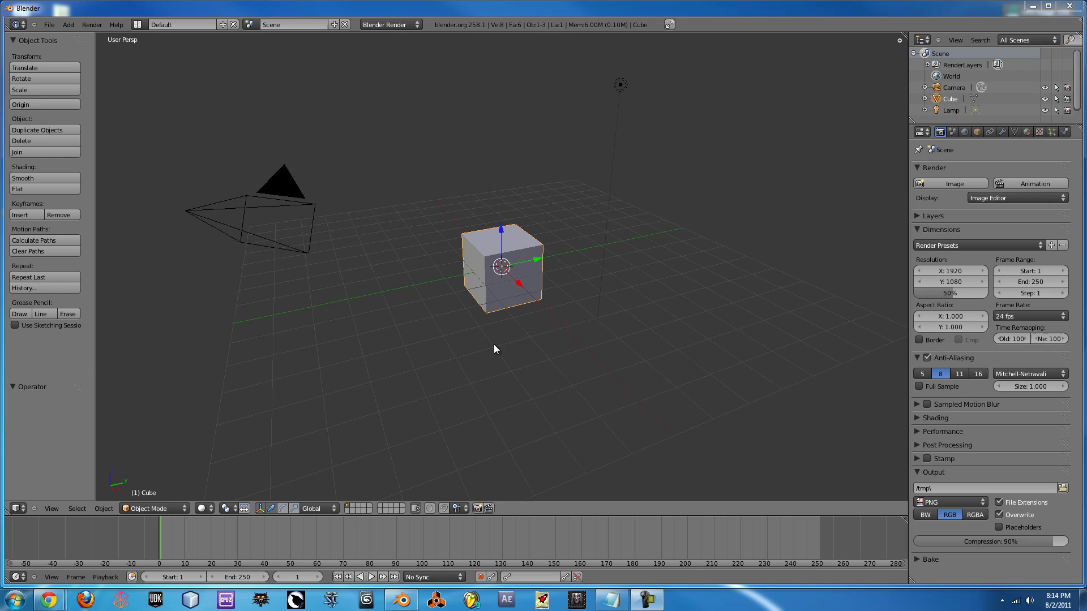
Delete the default cube from the scene, keeping the camera and lamp
key(x)
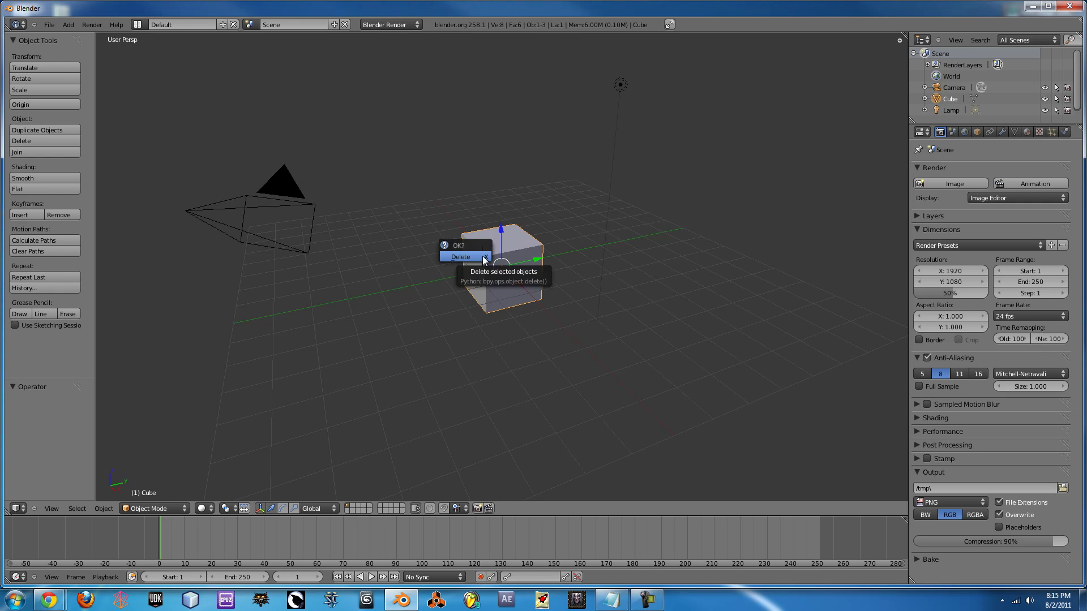
click(461, 257)
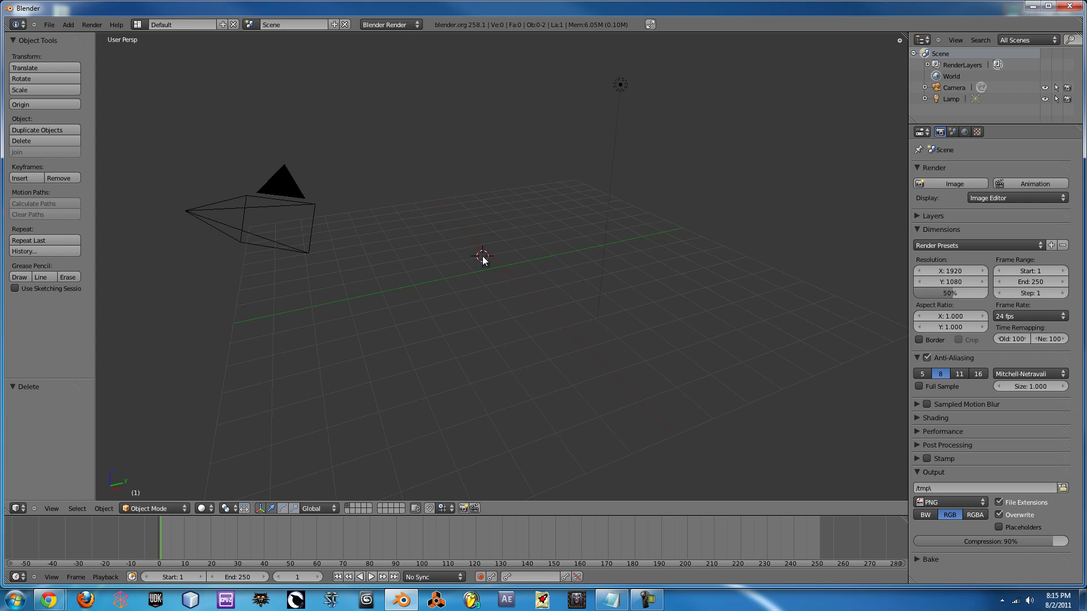
Enable the Fracture Tools add-on from the Object add-ons in User Preferences
click(50, 25)
click(59, 134)
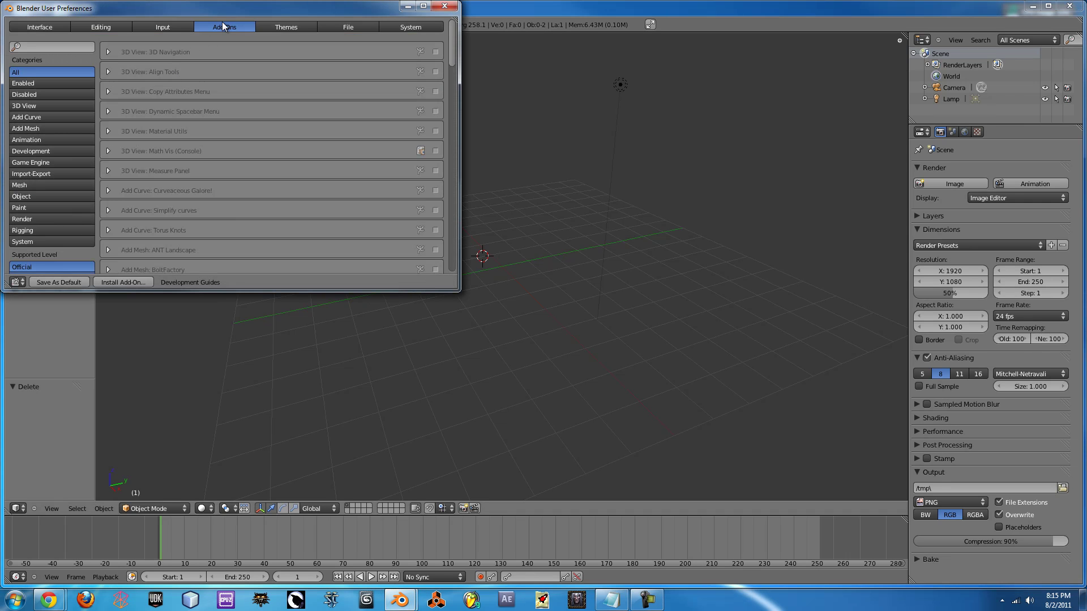
click(25, 195)
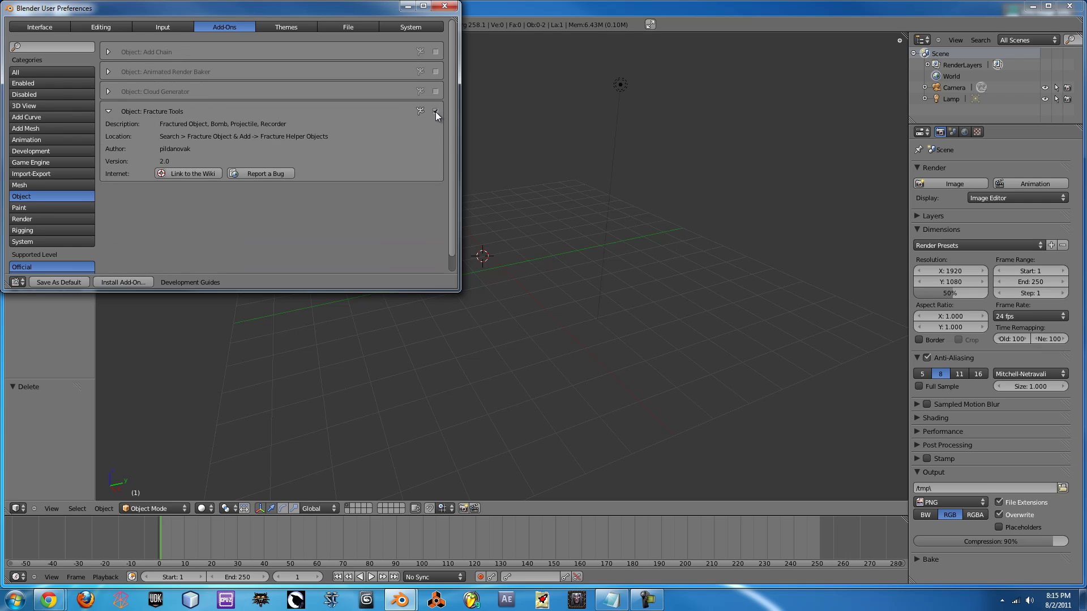
click(70, 283)
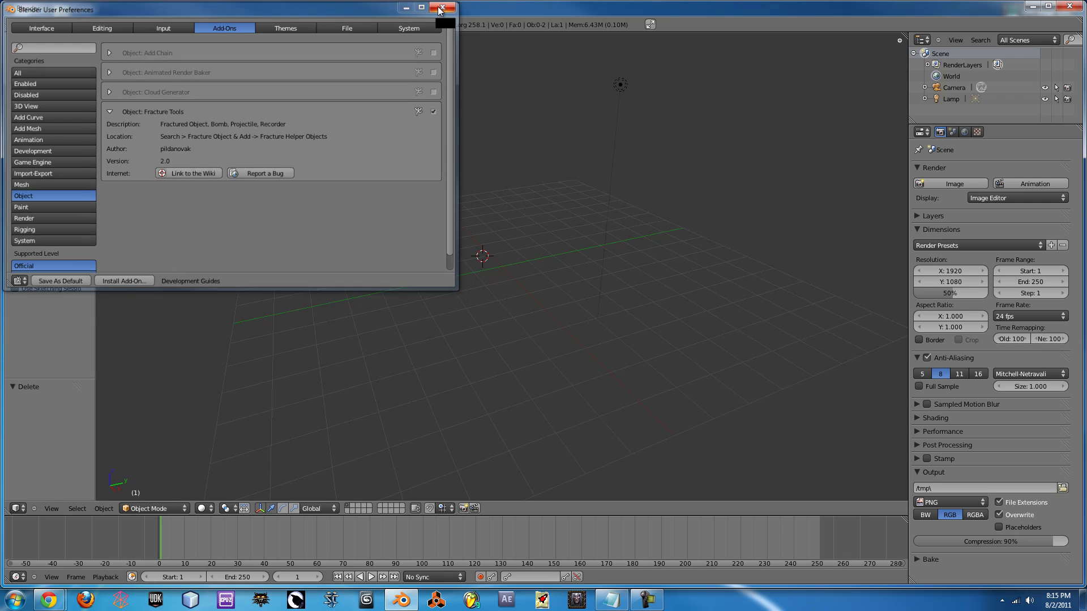
click(441, 7)
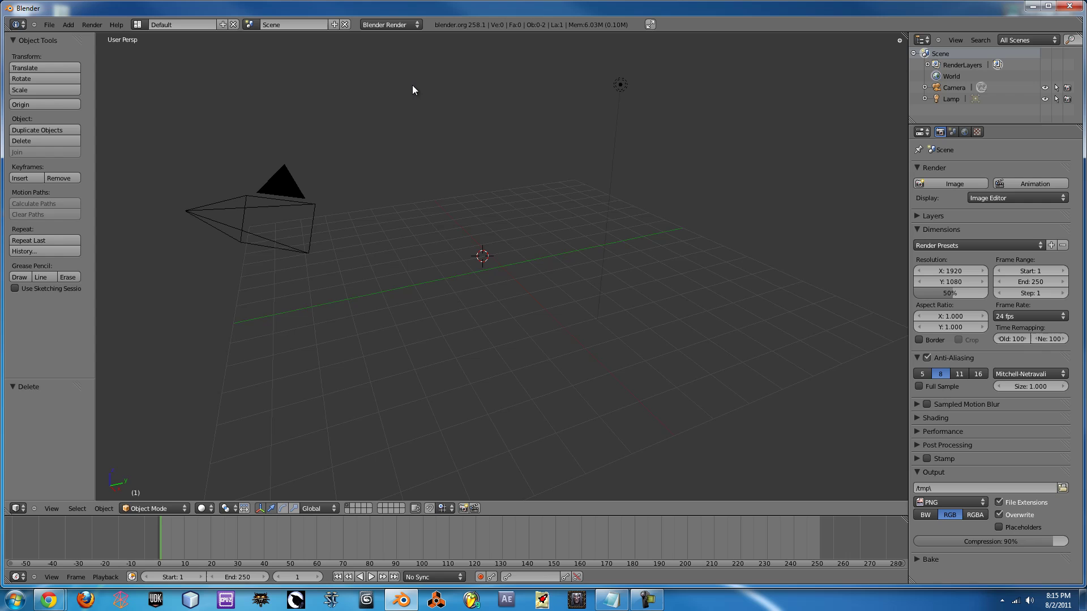
Add a plane, scale it up twice and raise it slightly along Z
click(501, 267)
key(space)
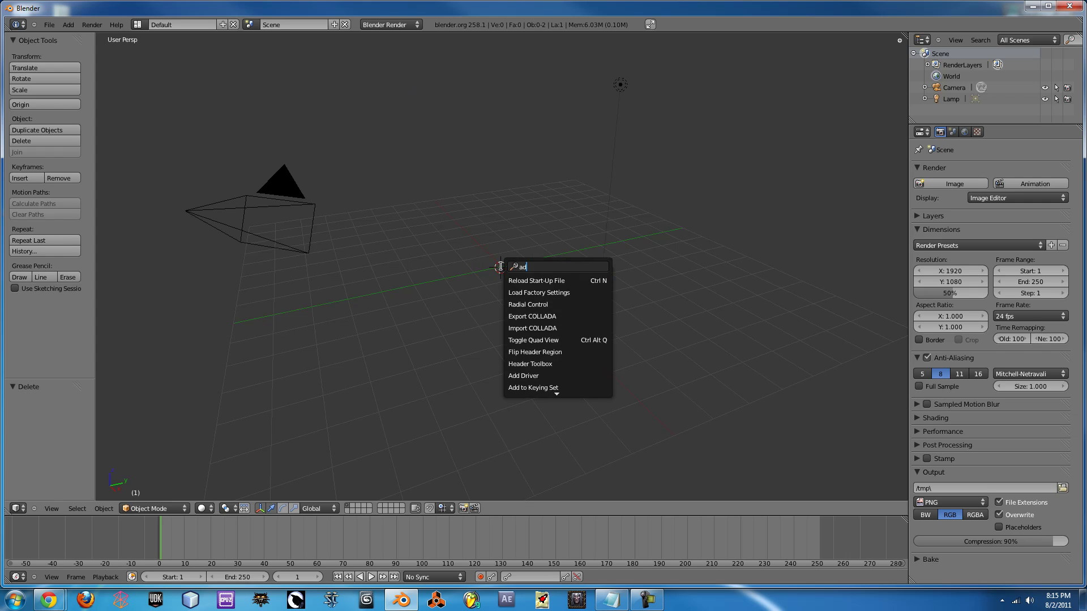
text(add plane)
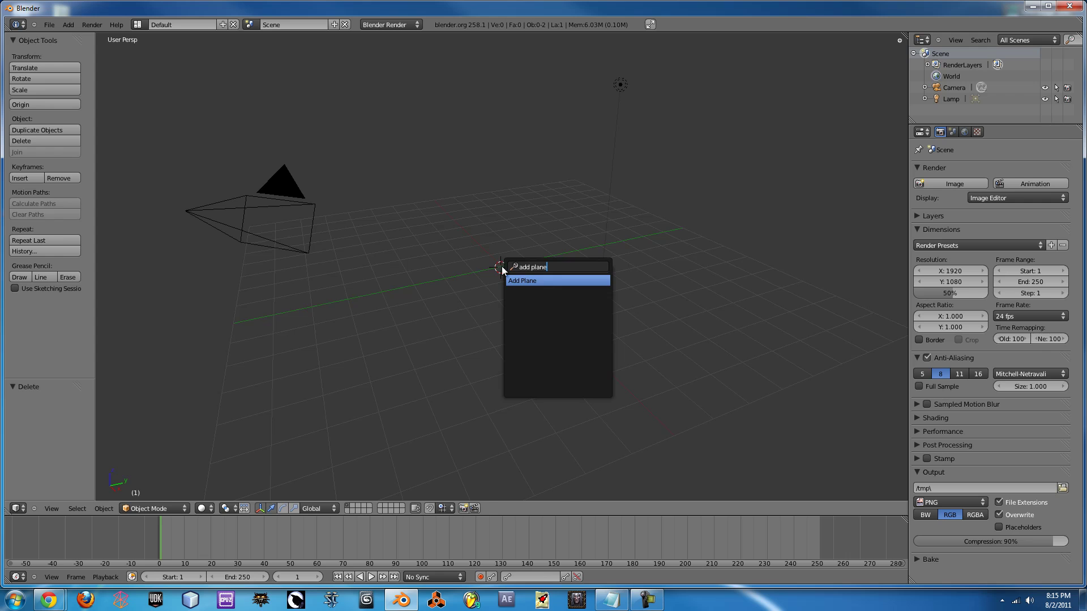
key(Return)
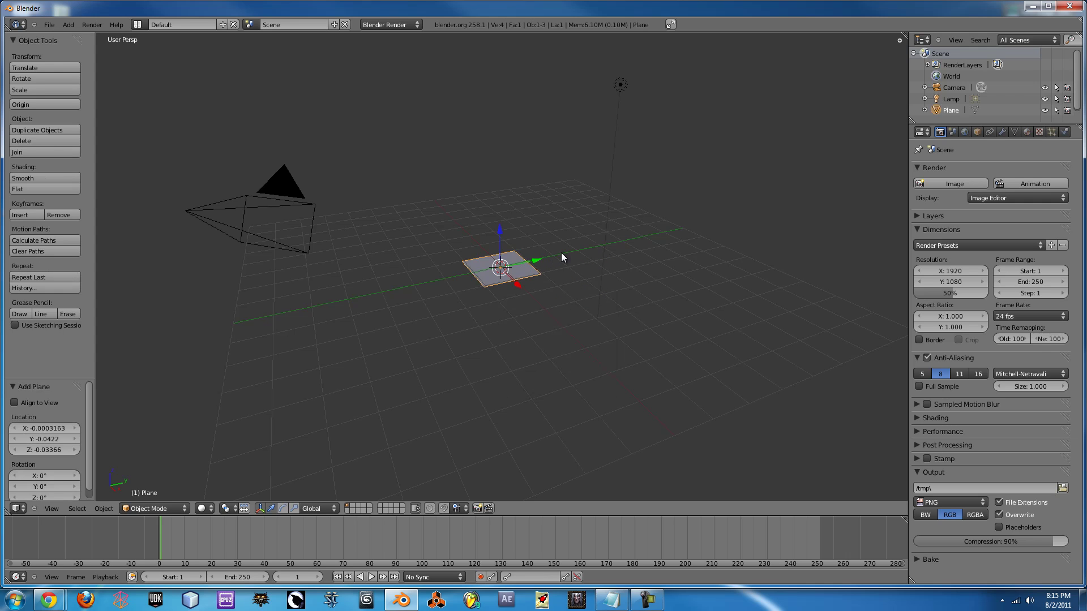
key(s)
click(817, 194)
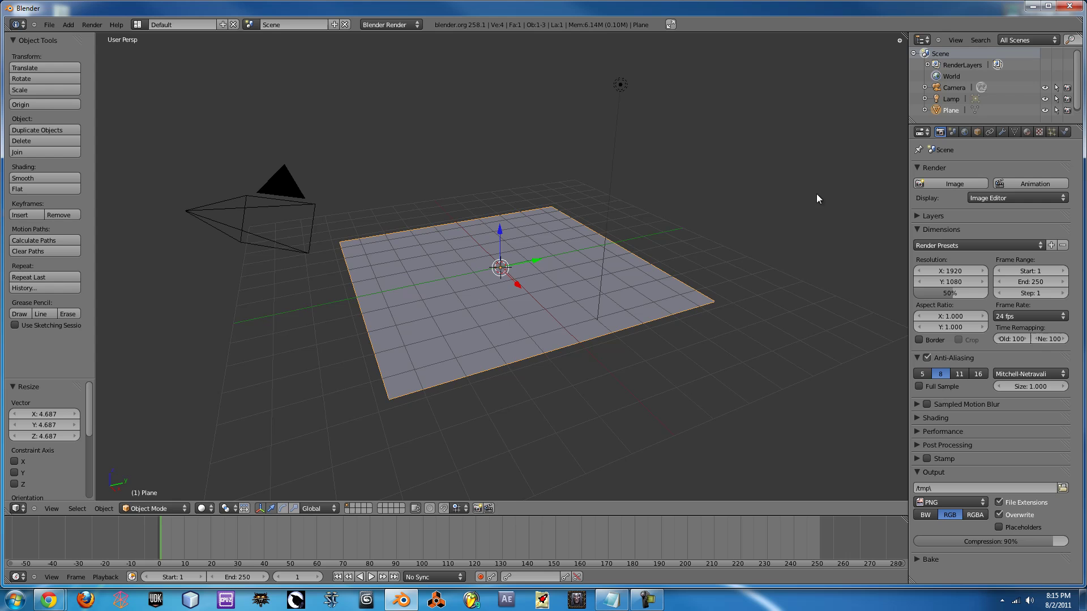
key(s)
click(838, 194)
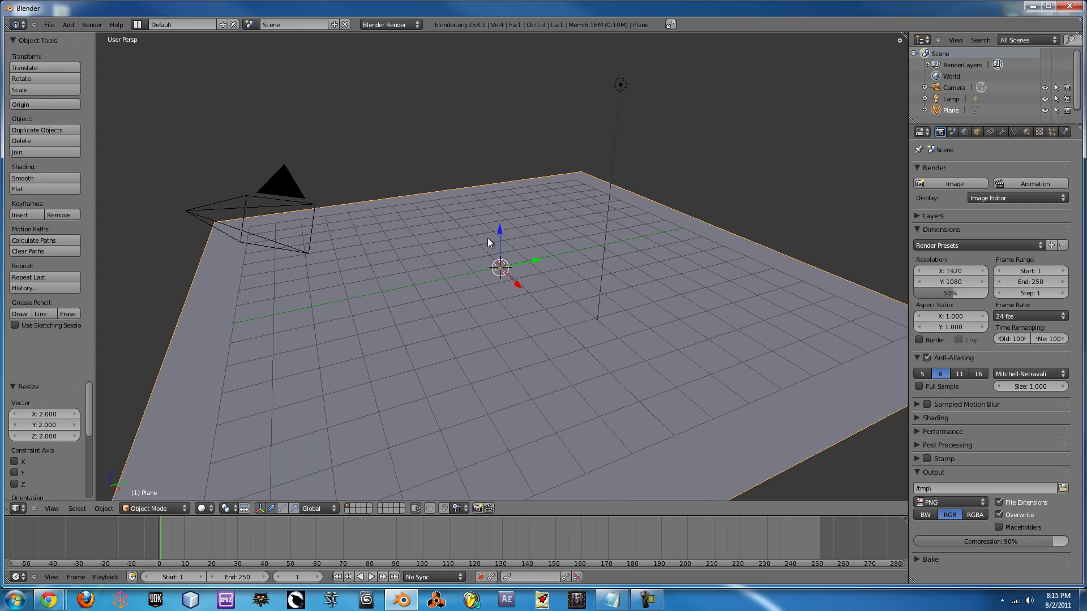
key(g)
key(z)
click(502, 225)
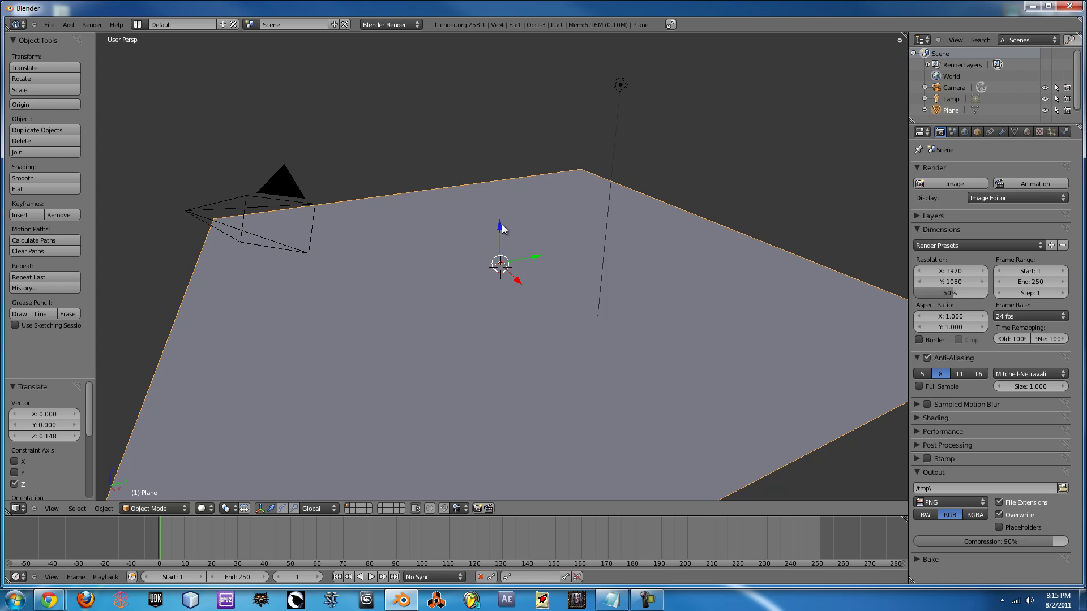
Add a new cube and lift it about 2.8 units above the plane
key(space)
text(cube)
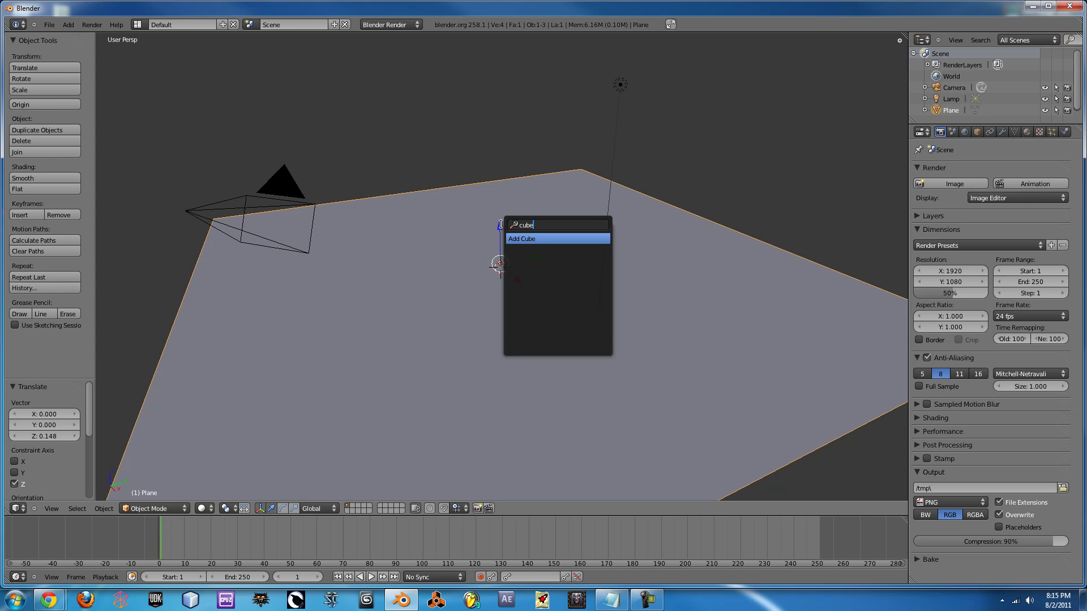
key(Return)
key(g)
key(z)
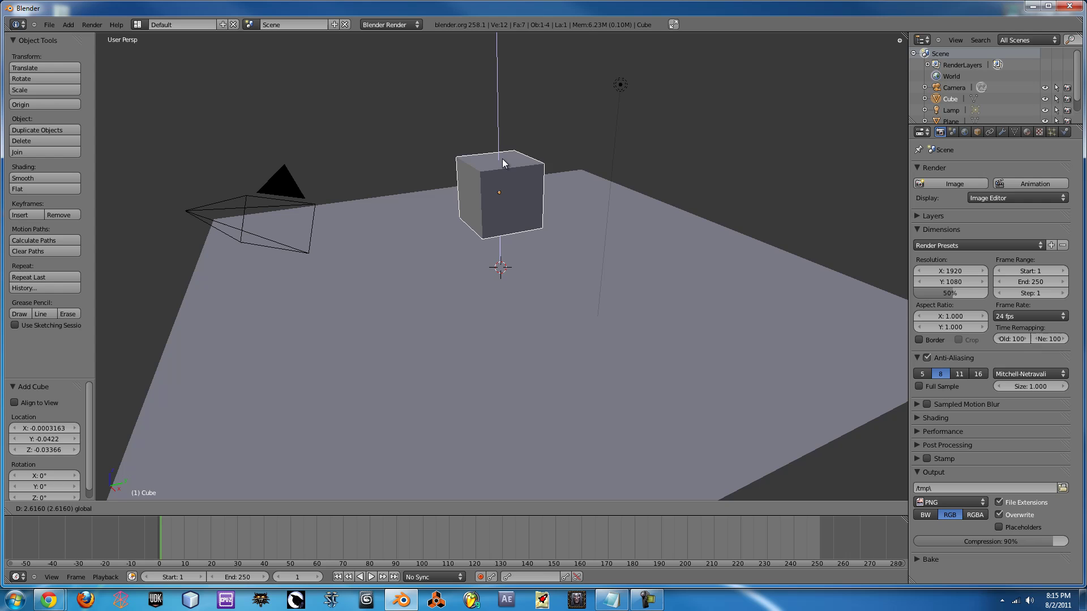
click(502, 159)
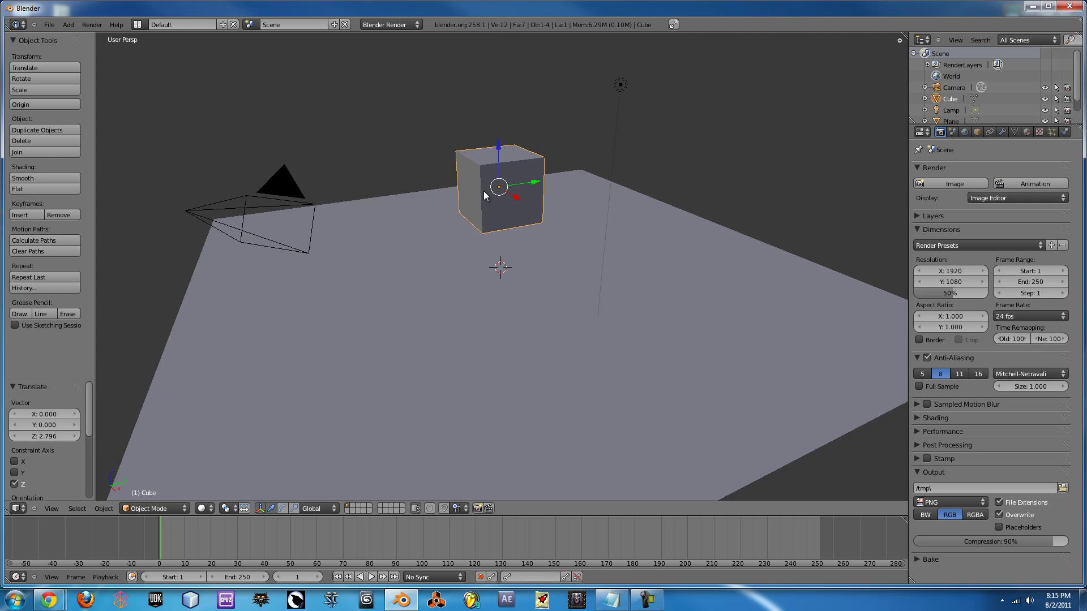
Run Fracture Object on the cube with 50 shards and flat cracks
key(space)
text(fracture)
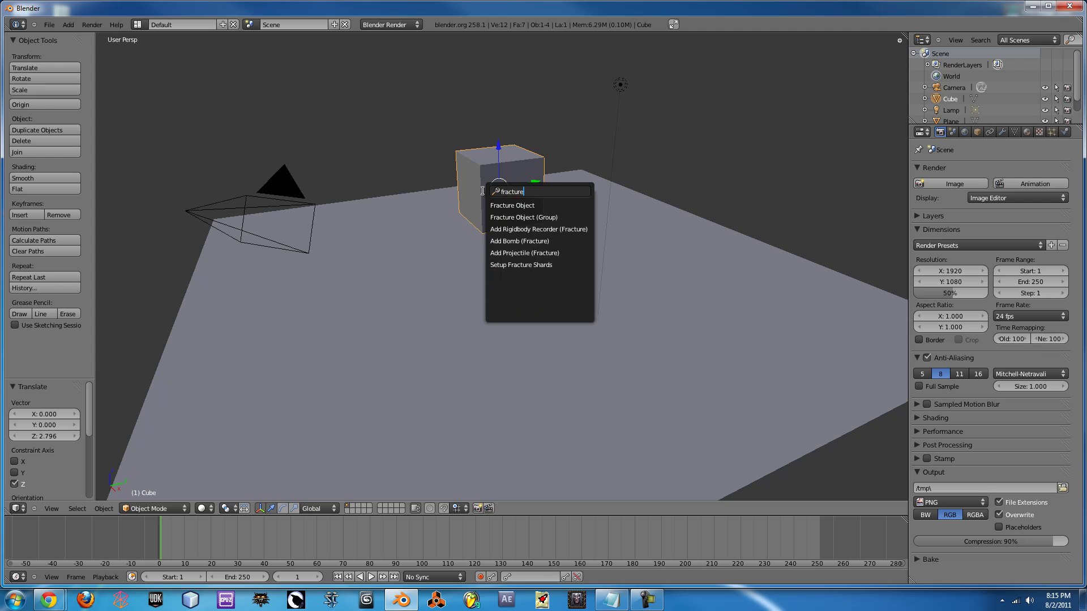
click(498, 206)
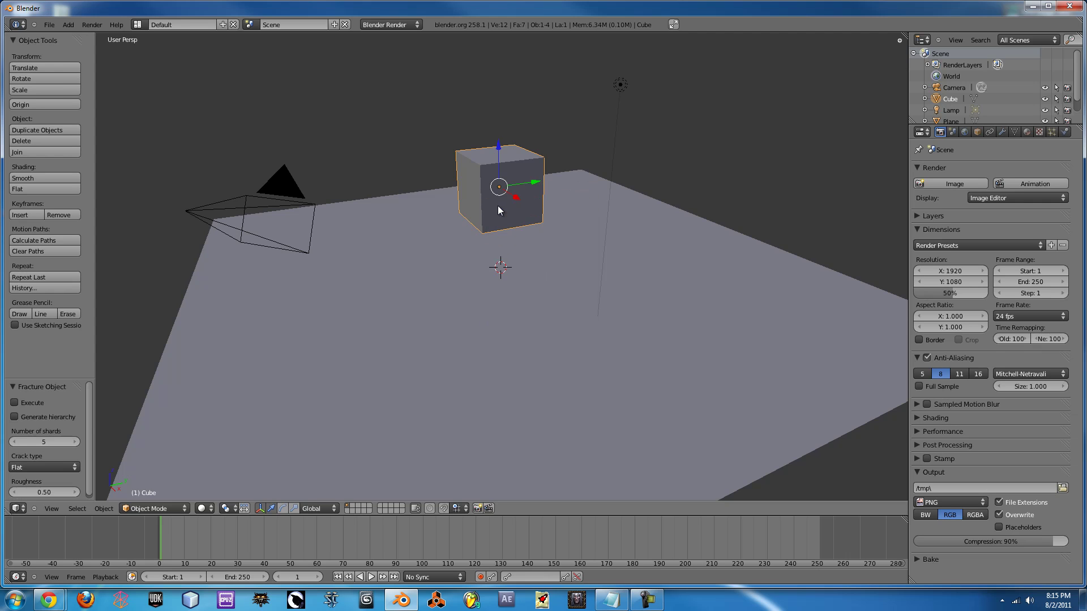
click(32, 443)
key(ctrl+a)
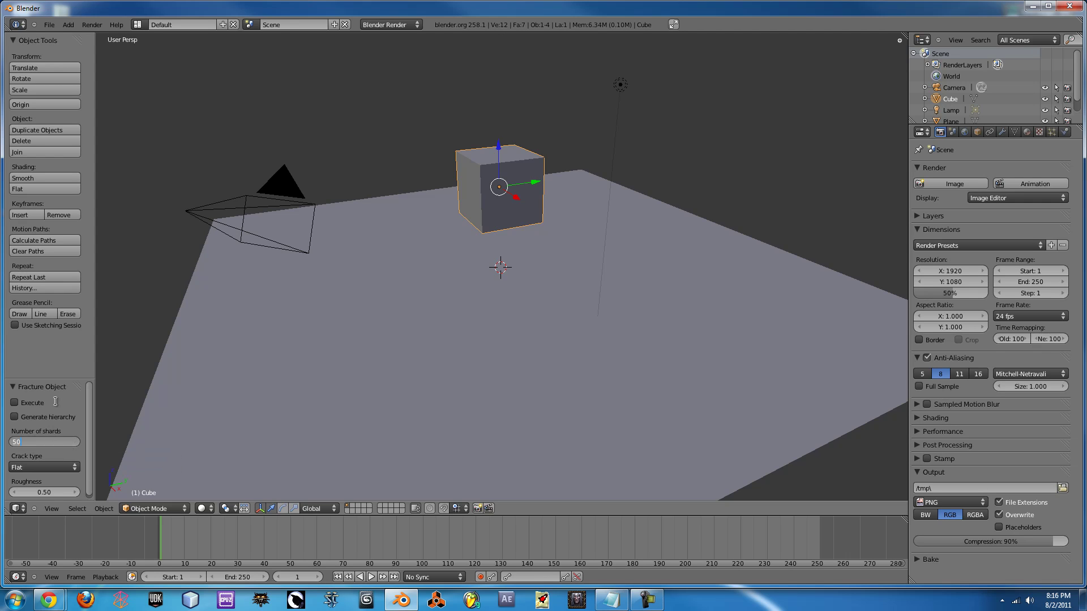
key(Return)
click(56, 467)
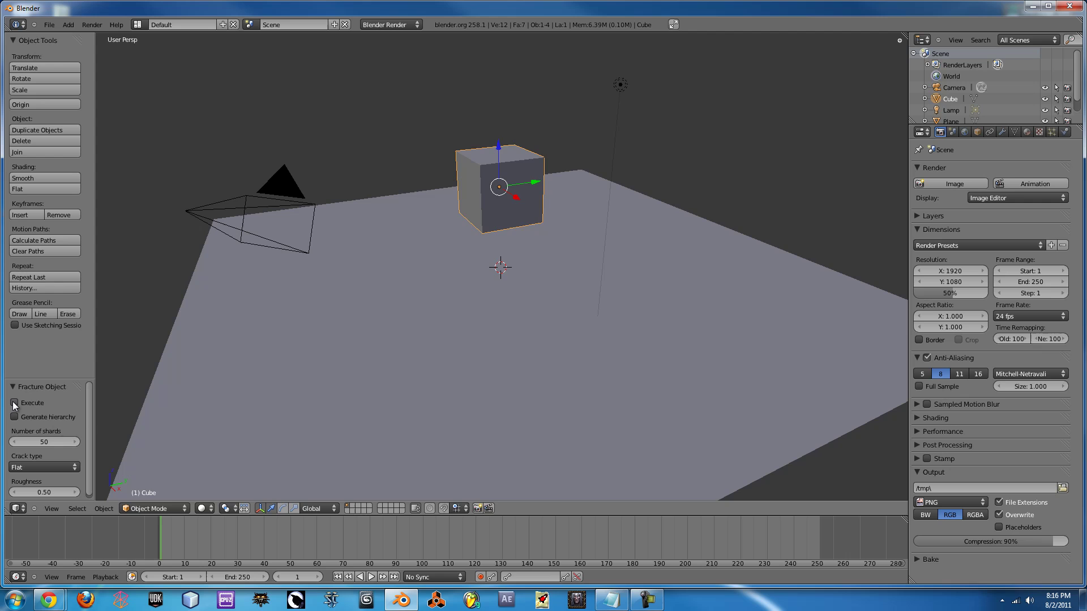
click(14, 403)
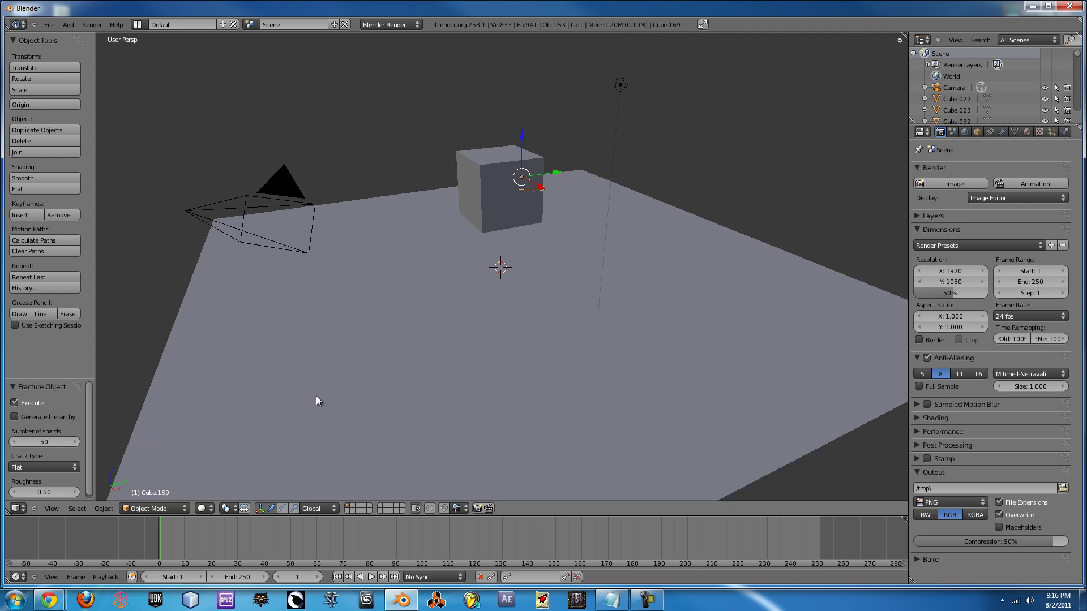
In wireframe view, box-select only the shards, excluding the ground plane
middle_drag(316, 398, 310, 263)
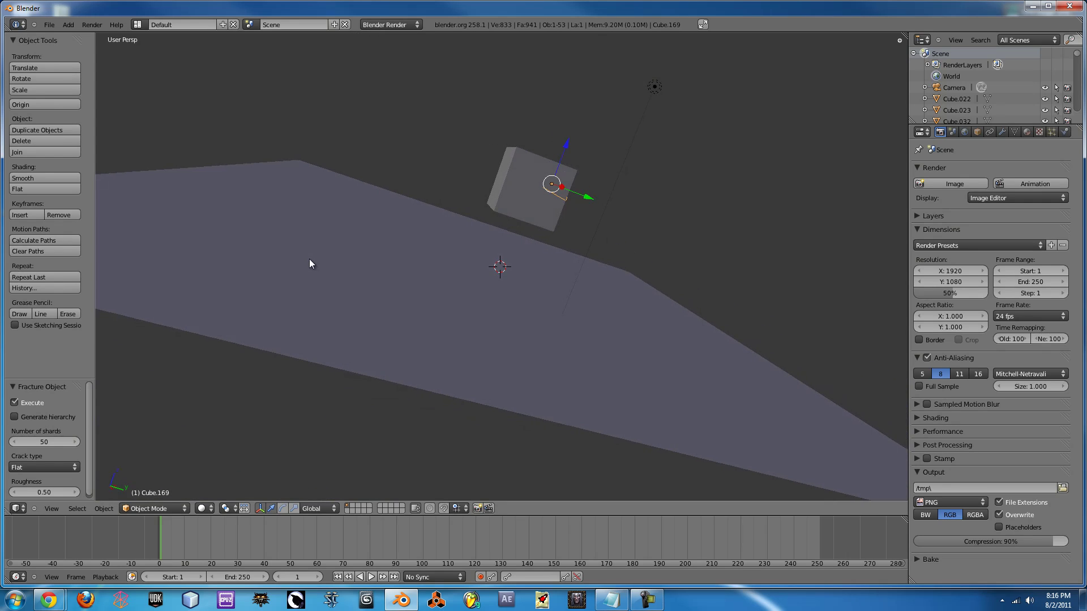
key(z)
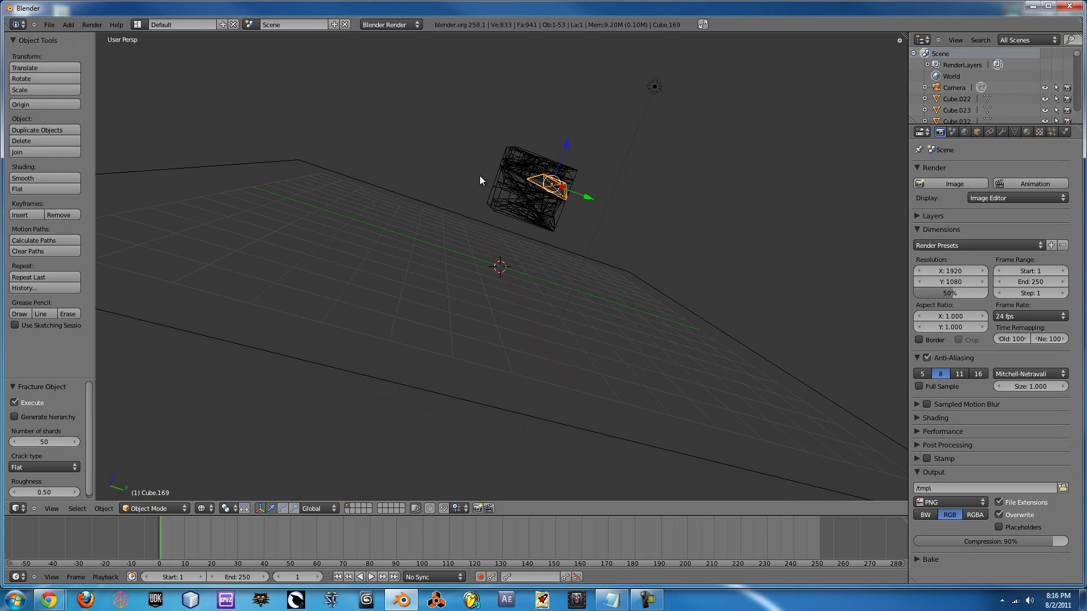
key(b)
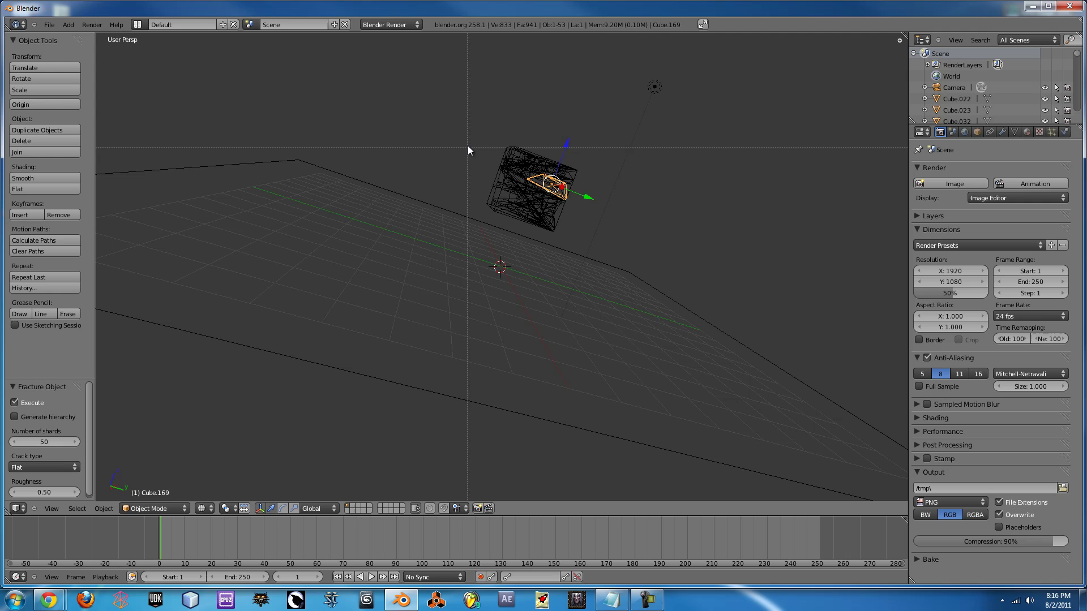
drag(468, 131, 583, 245)
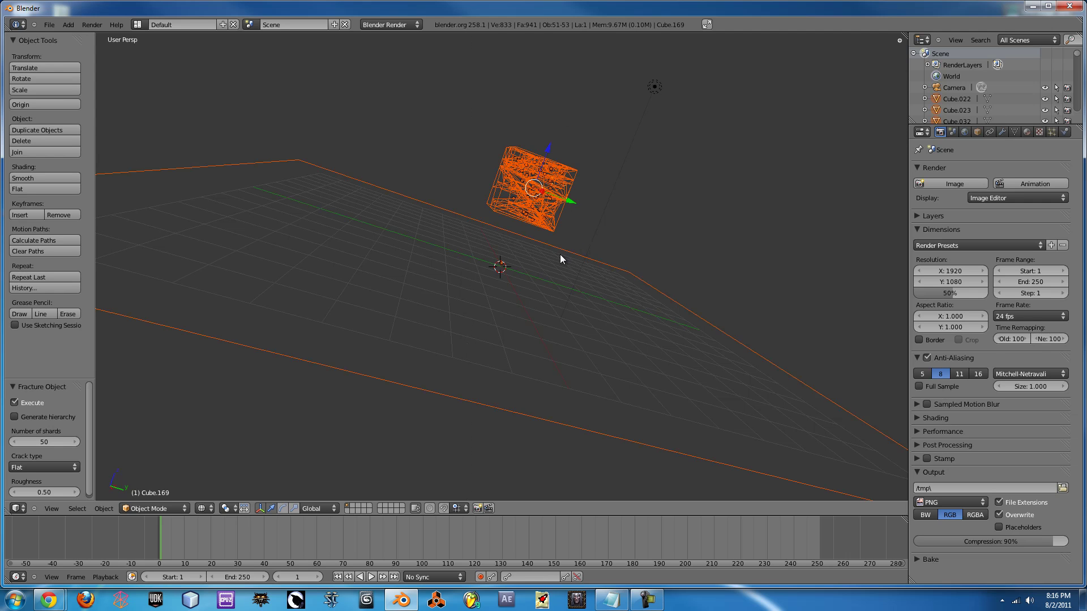
shift+right_click(563, 252)
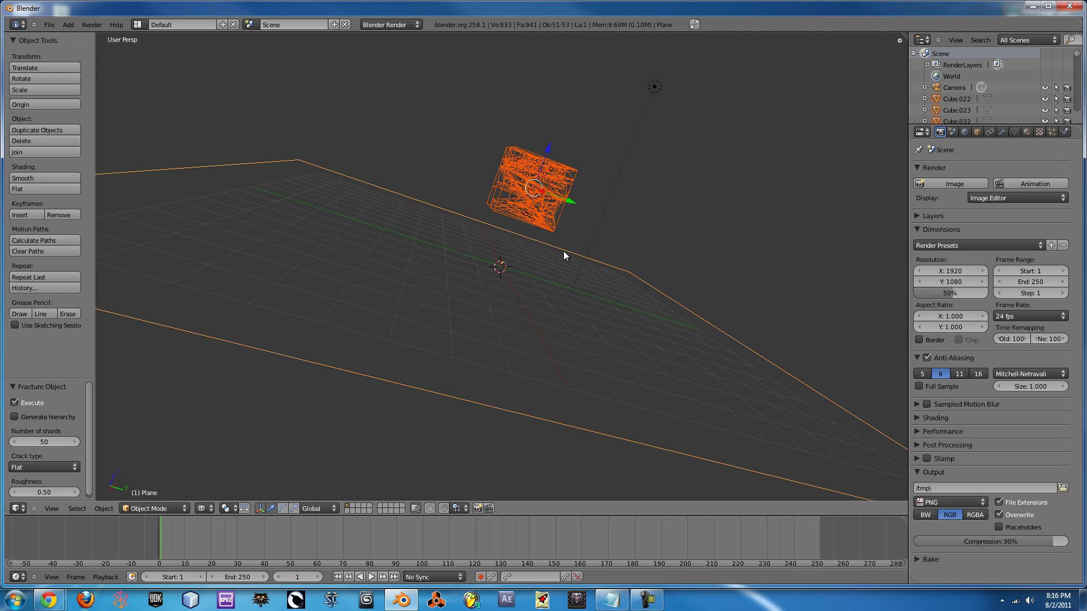
shift+right_click(563, 252)
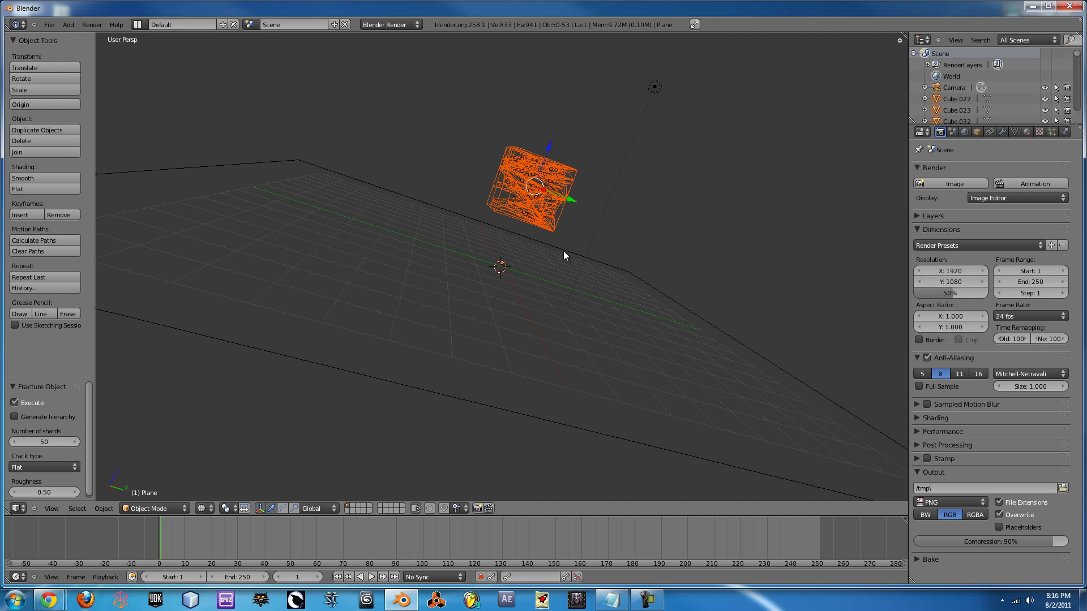
middle_drag(564, 256, 633, 207)
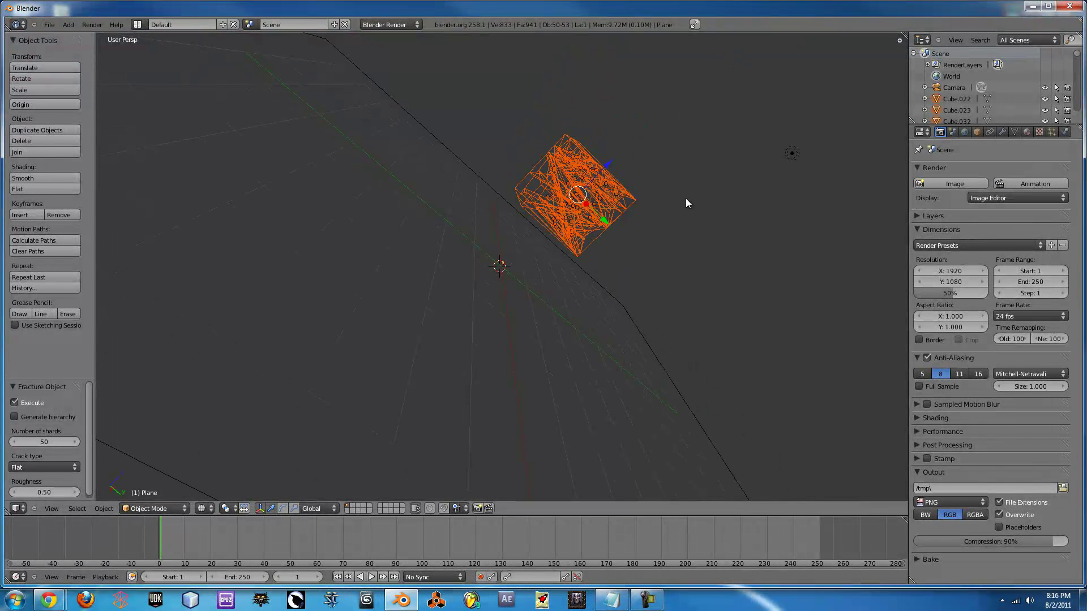
Run Setup Fracture Shards on the selected pieces
key(space)
text(fracture)
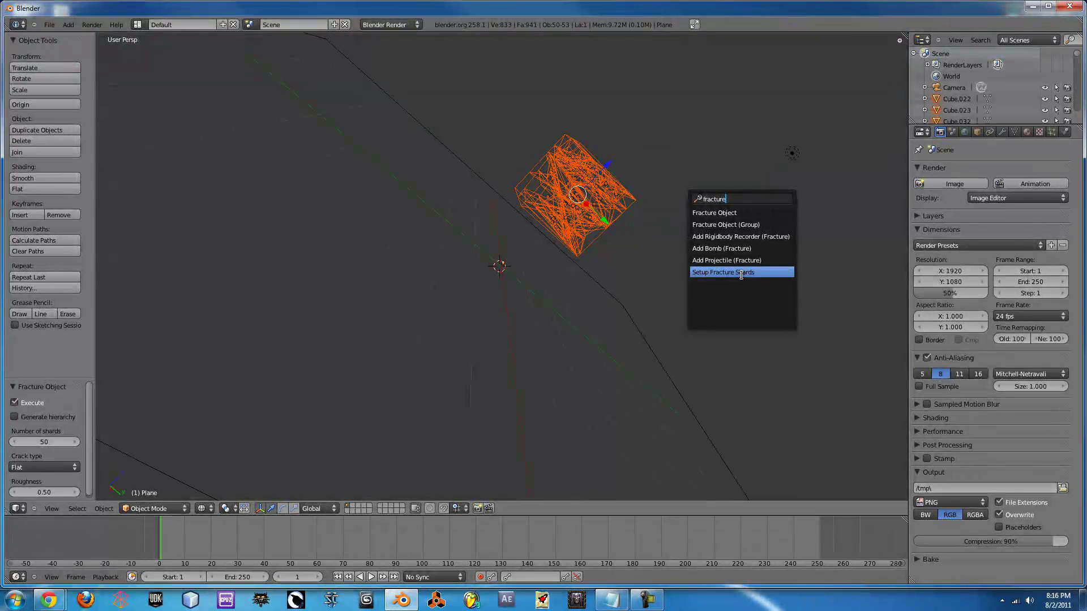
click(742, 272)
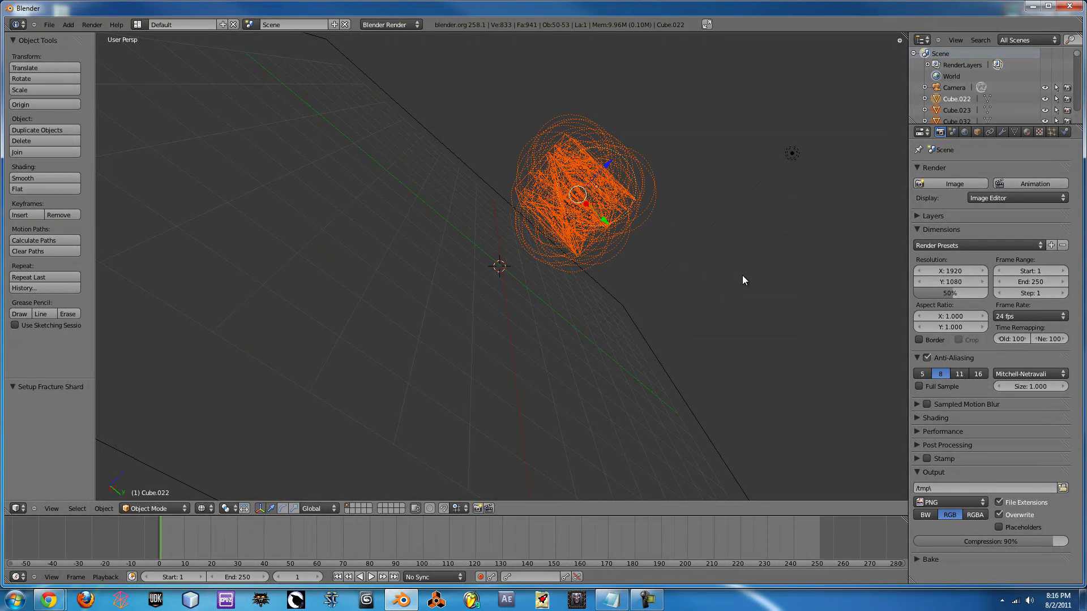
Switch the render engine to Blender Game and test-run the shards falling
click(391, 24)
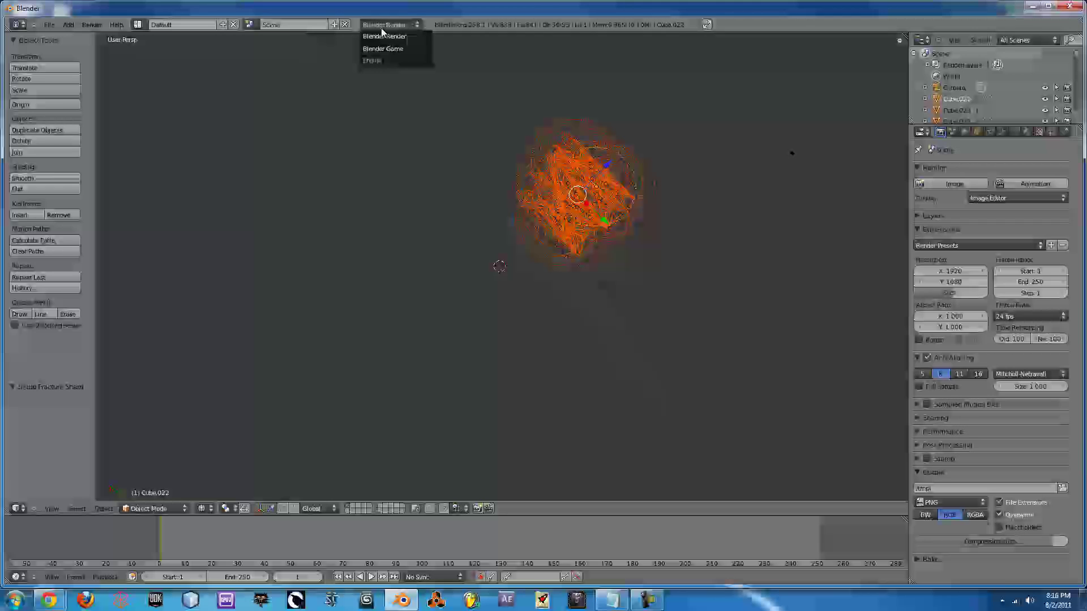
click(385, 46)
middle_drag(642, 297, 453, 215)
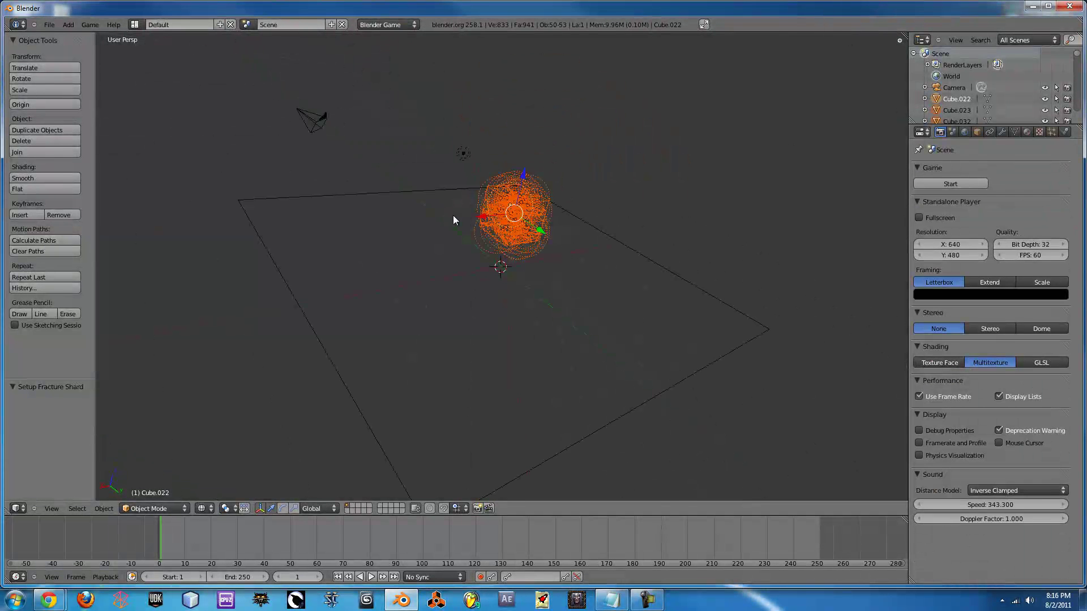
scroll(453, 215, up, 4)
key(p)
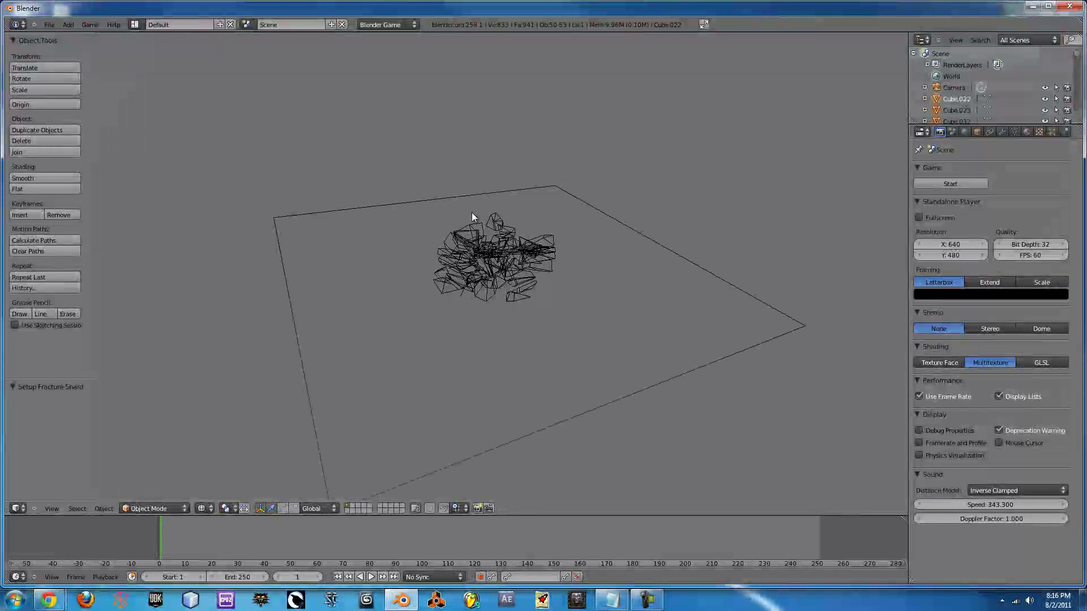
key(Escape)
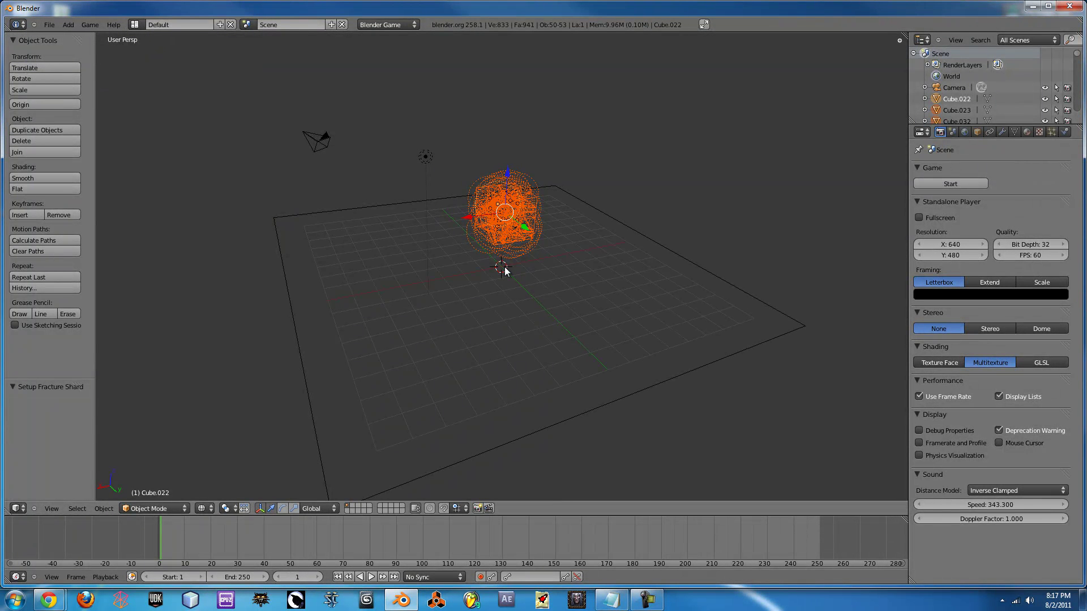
Join the selected fracture shards with Ctrl+J into one object, Cube.022
middle_drag(478, 153, 426, 178)
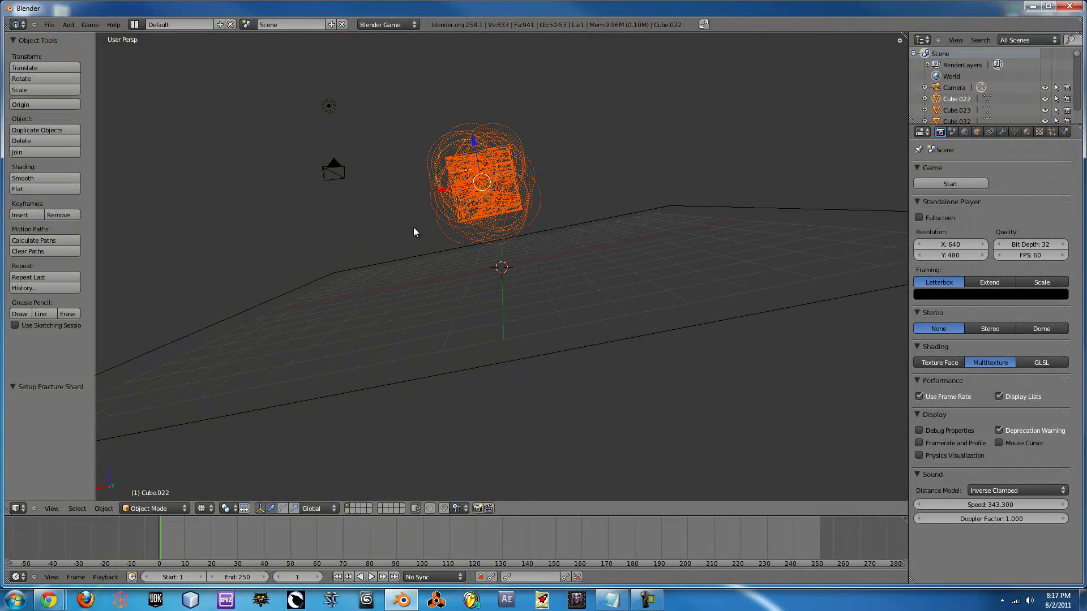
middle_drag(415, 233, 504, 208)
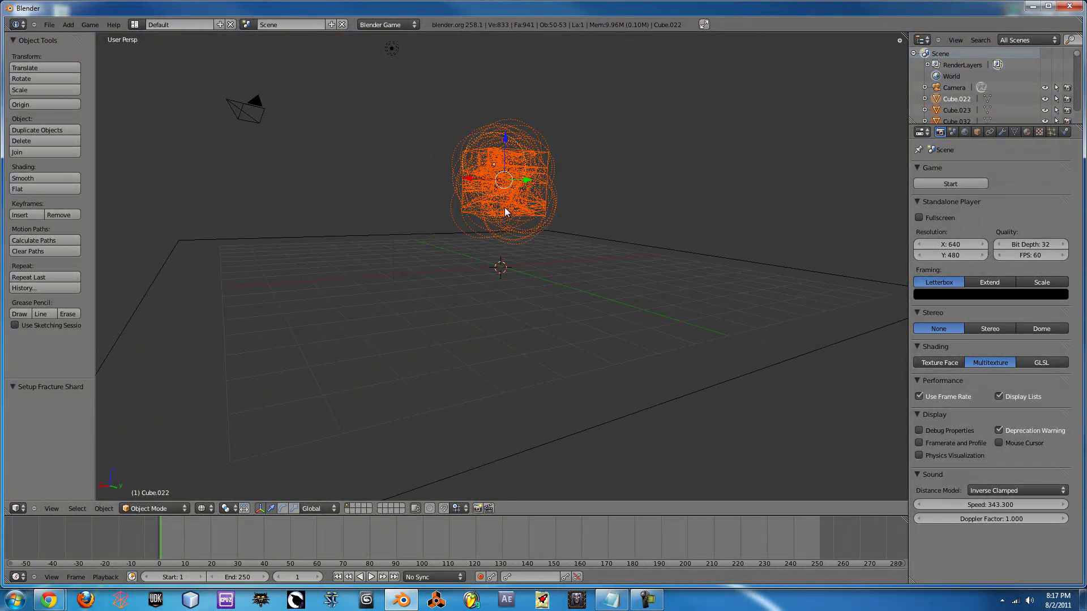
key(ctrl+j)
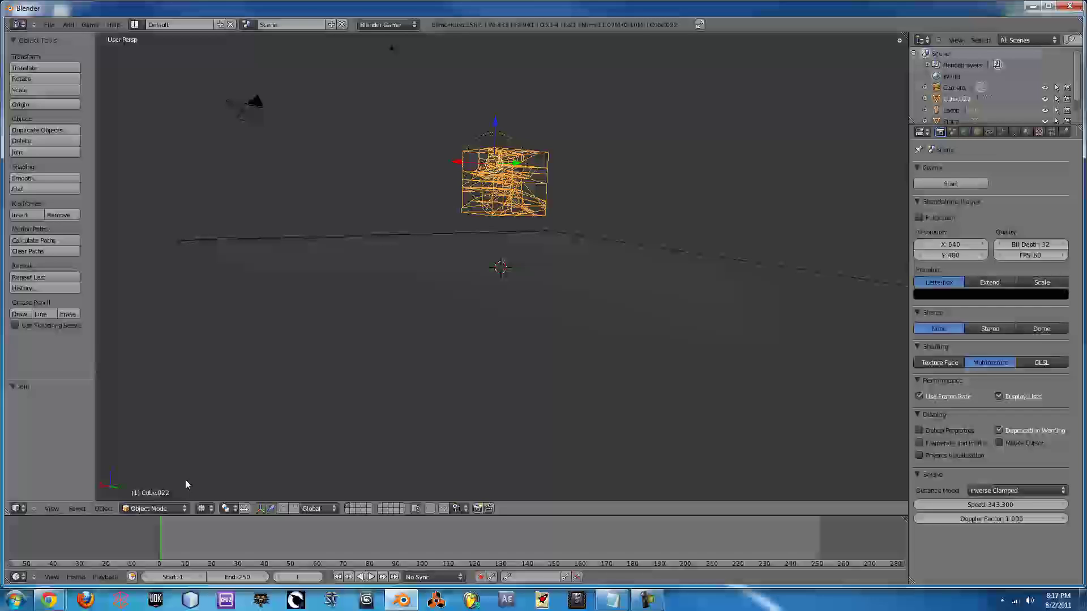
Put Cube.022 into Edit Mode with face select and solid shading
click(167, 509)
click(163, 485)
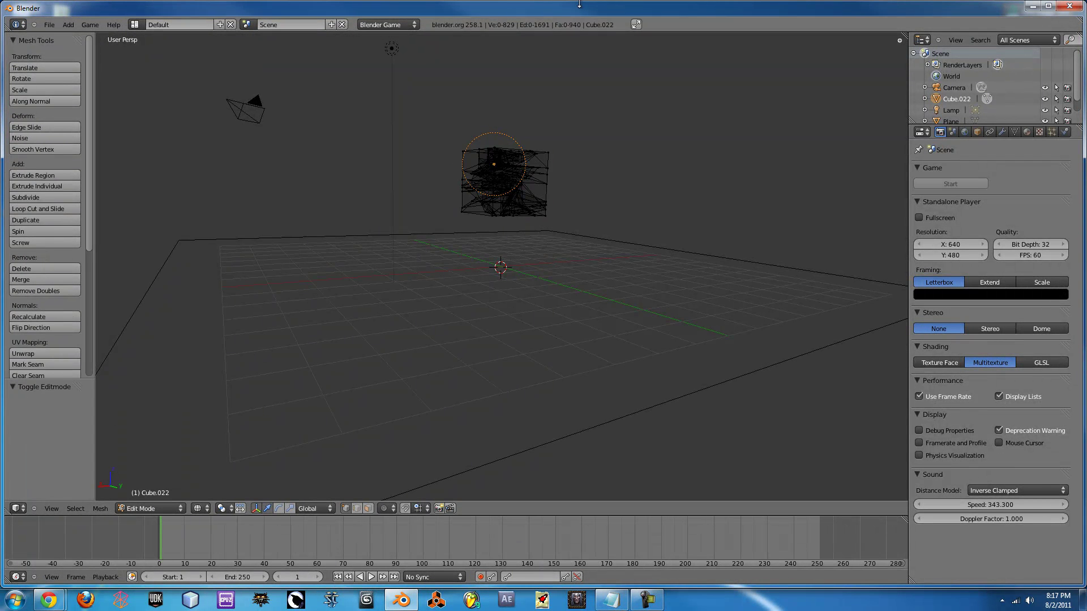
middle_drag(487, 147, 381, 306)
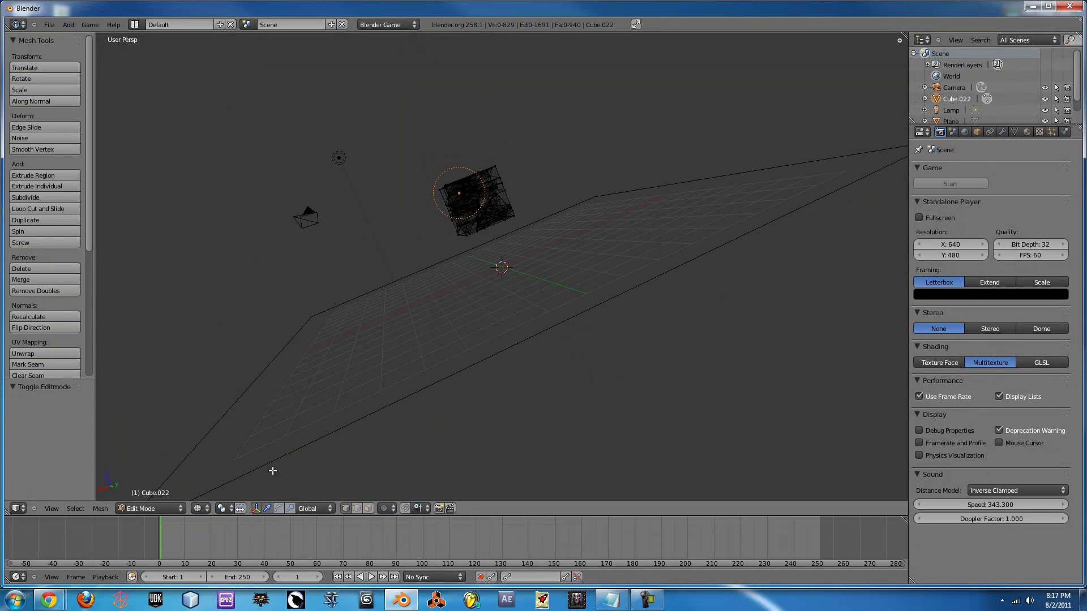
click(366, 509)
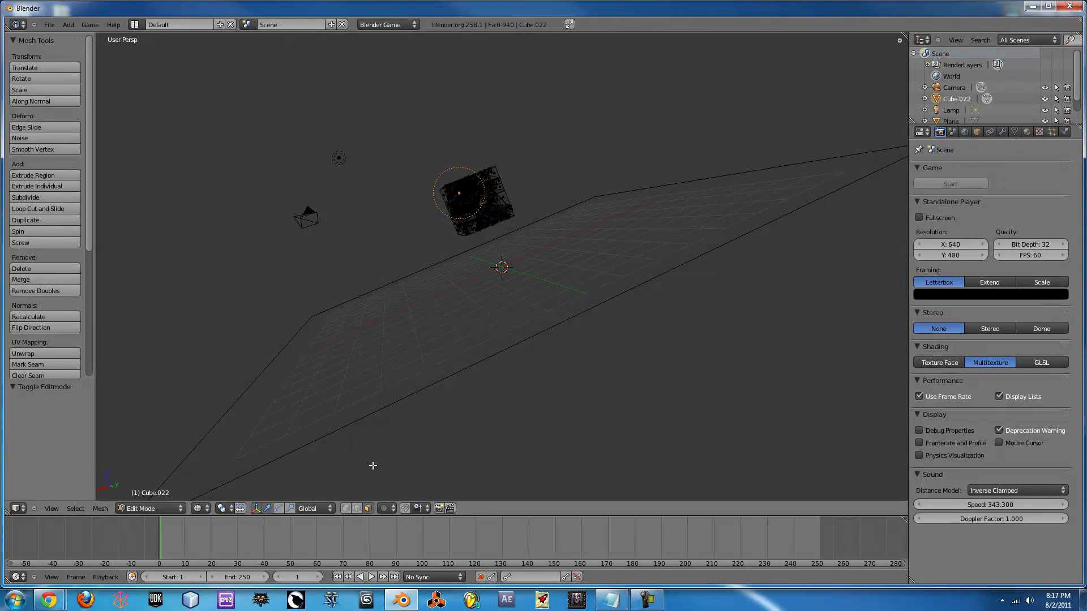
key(z)
scroll(397, 139, up, 2)
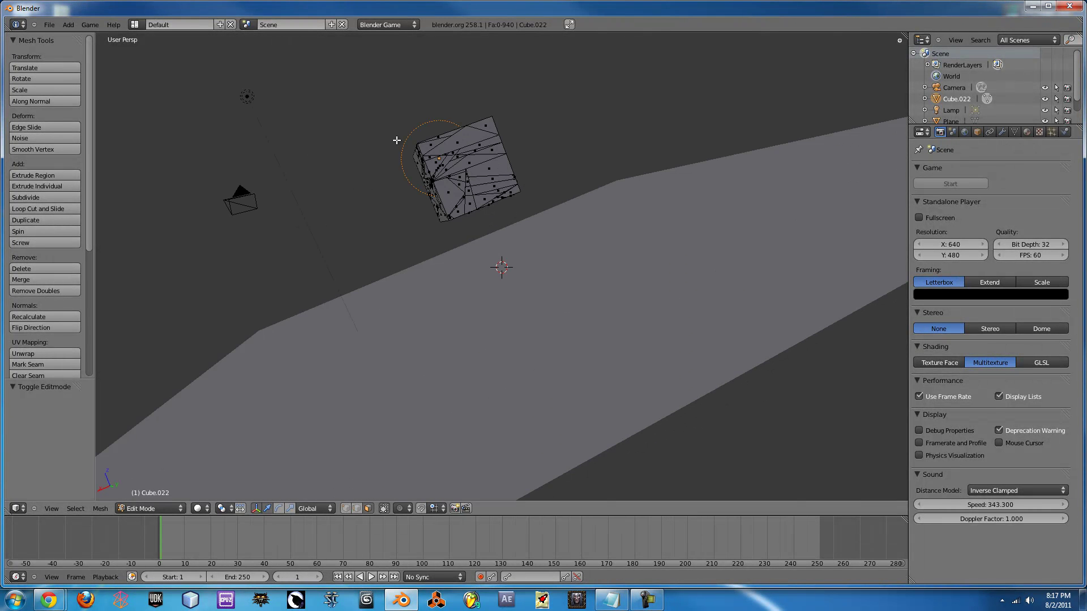
middle_drag(323, 244, 349, 223)
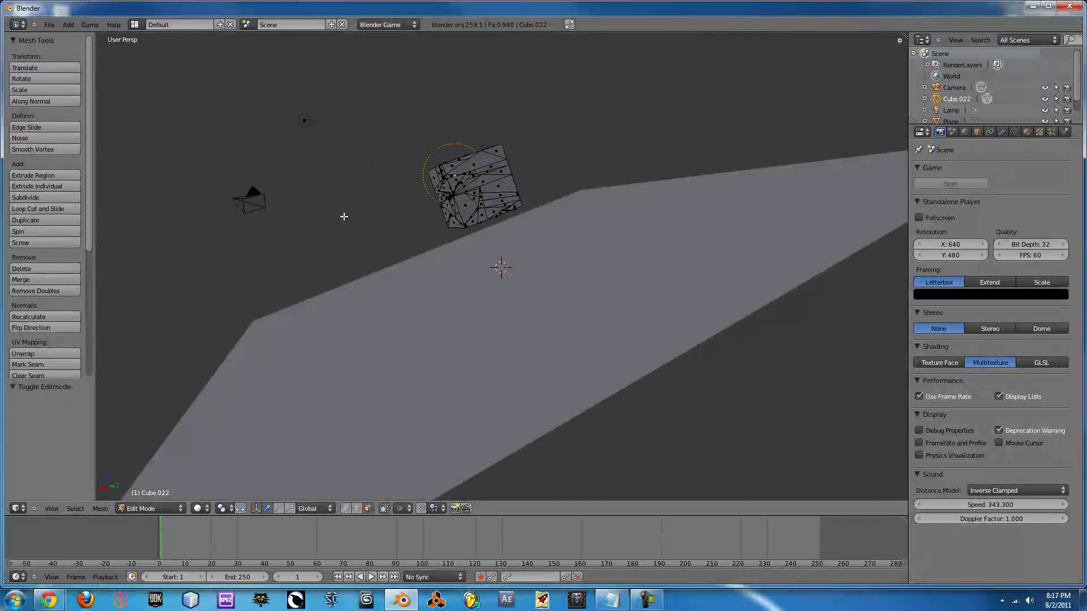
In front orthographic wireframe view, box-select the cube's left, top and right outer faces
key(KP_1)
key(KP_5)
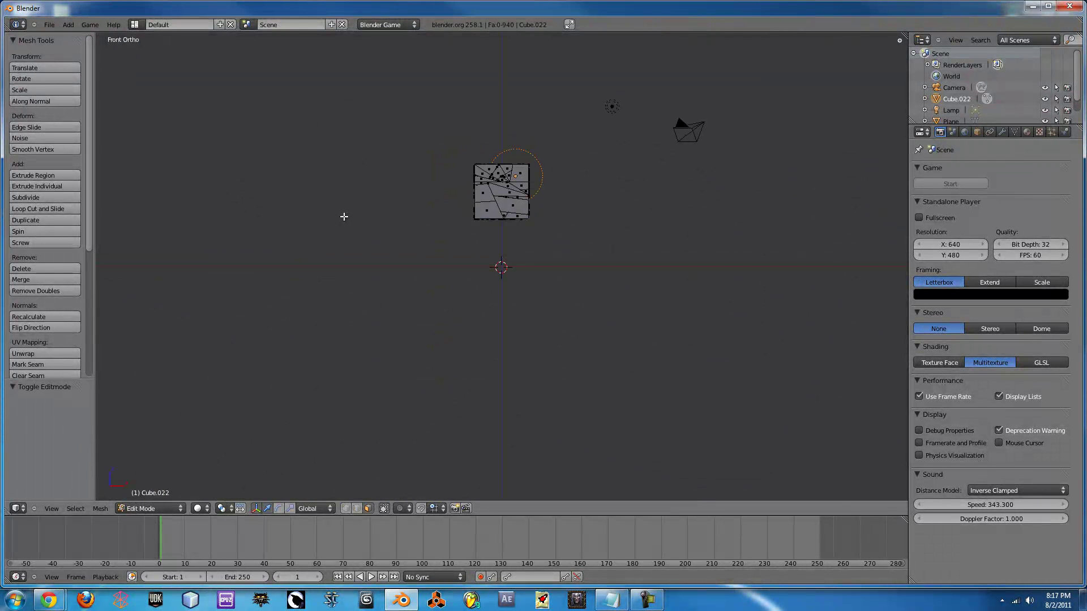
scroll(563, 189, up, 6)
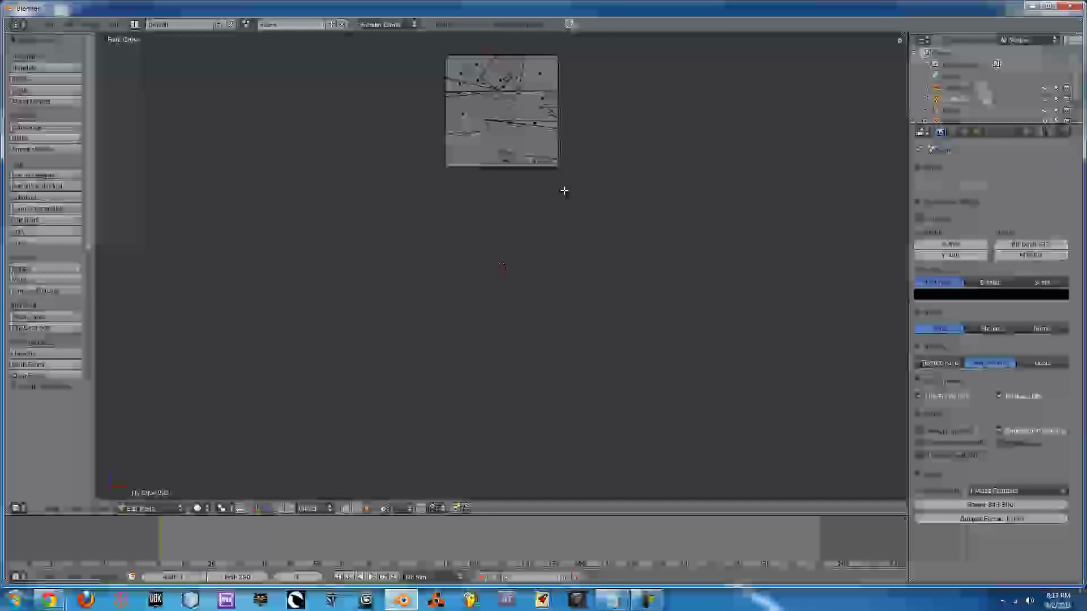
shift+middle_drag(543, 181, 509, 298)
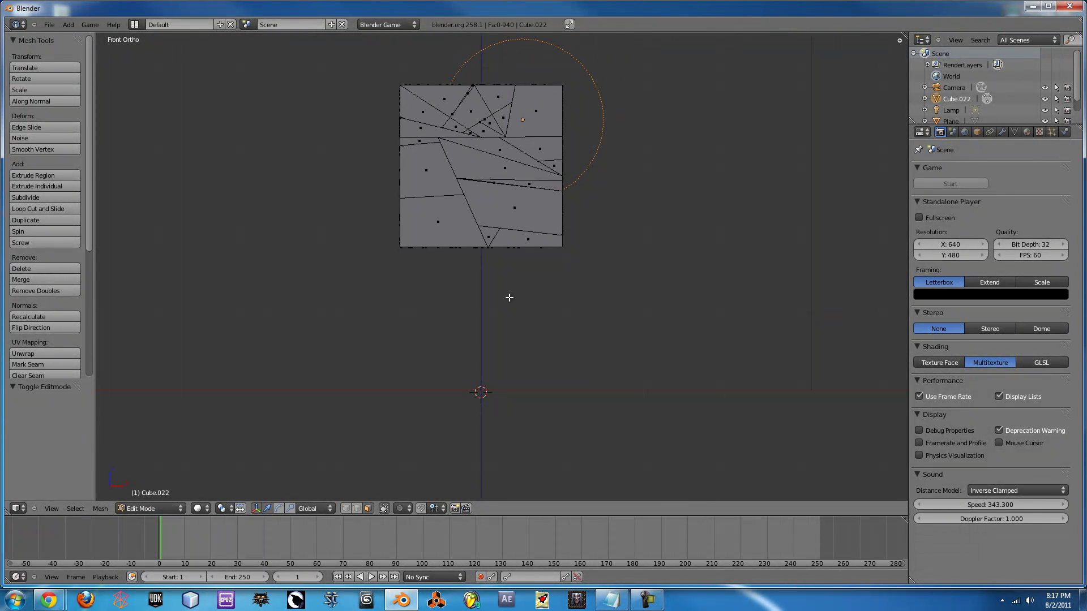
key(z)
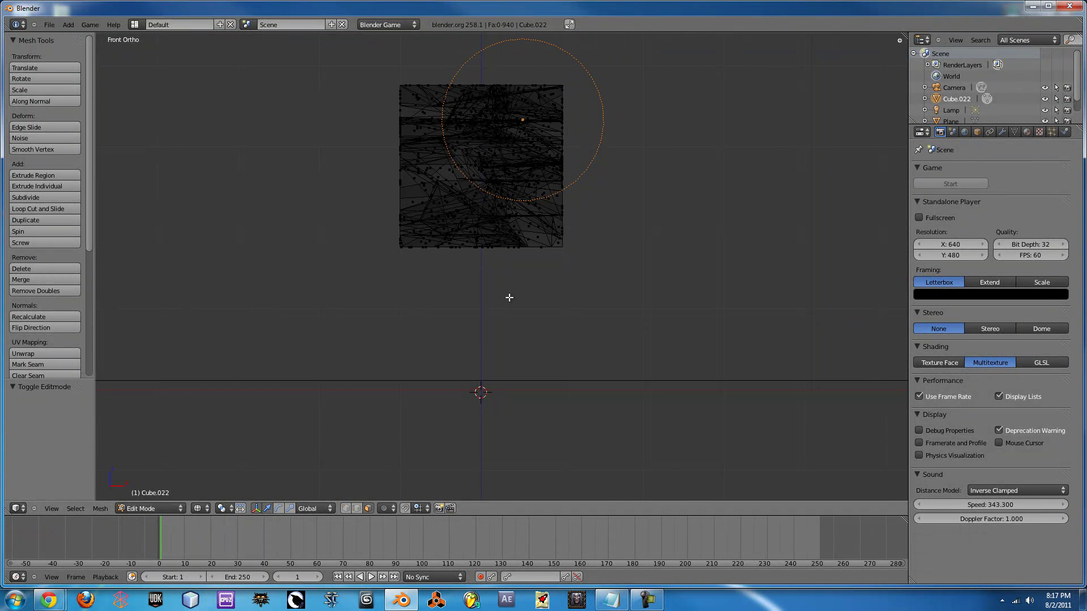
key(b)
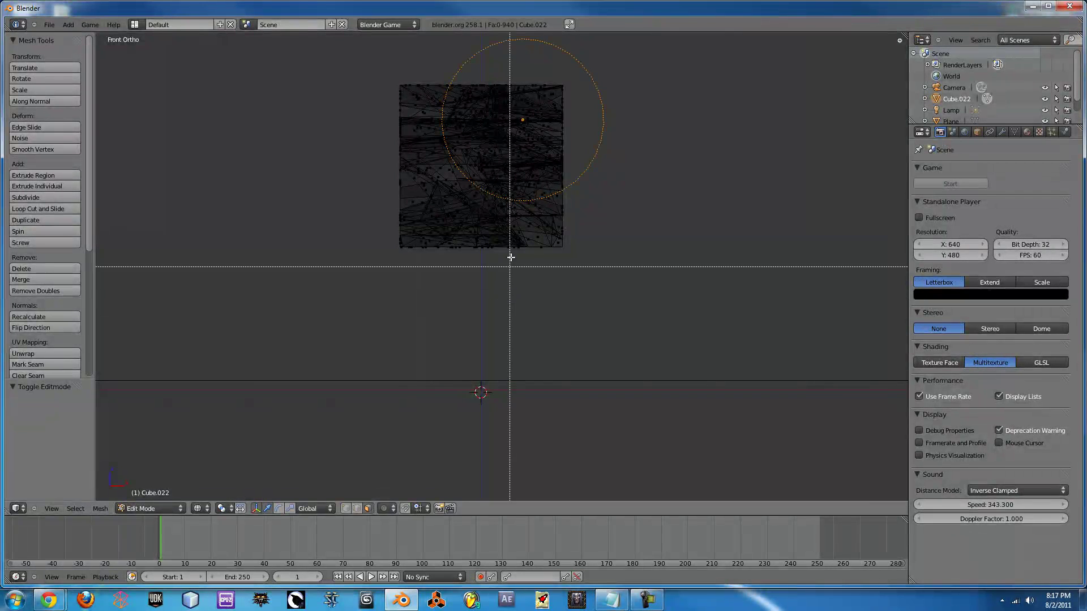
drag(382, 74, 406, 259)
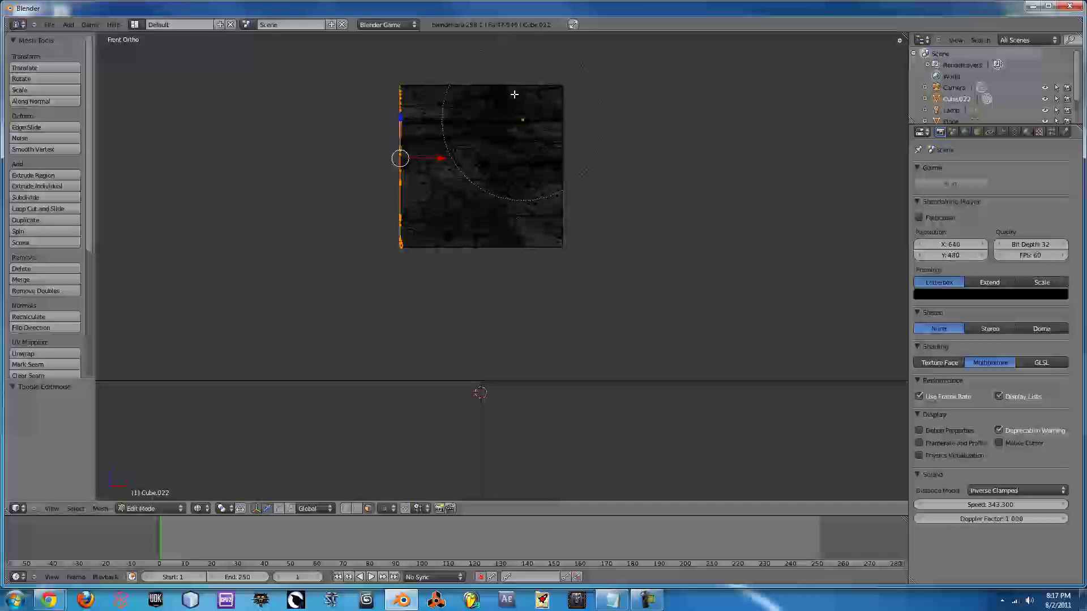
key(b)
drag(585, 71, 379, 88)
key(b)
drag(581, 73, 395, 245)
key(b)
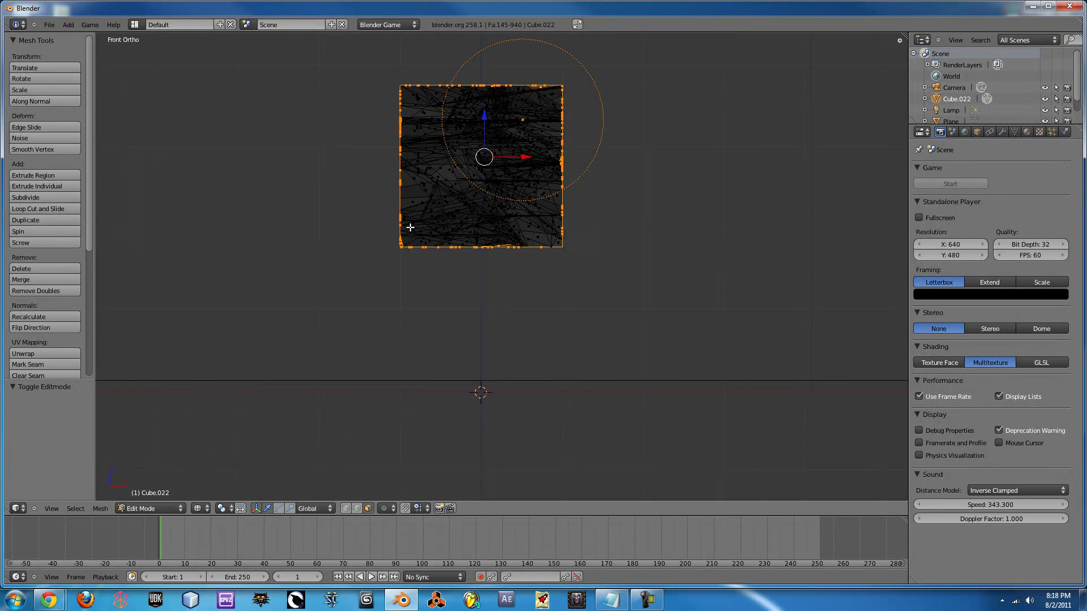
From the right side view, add the remaining side faces, then return to solid shading
key(KP_3)
key(b)
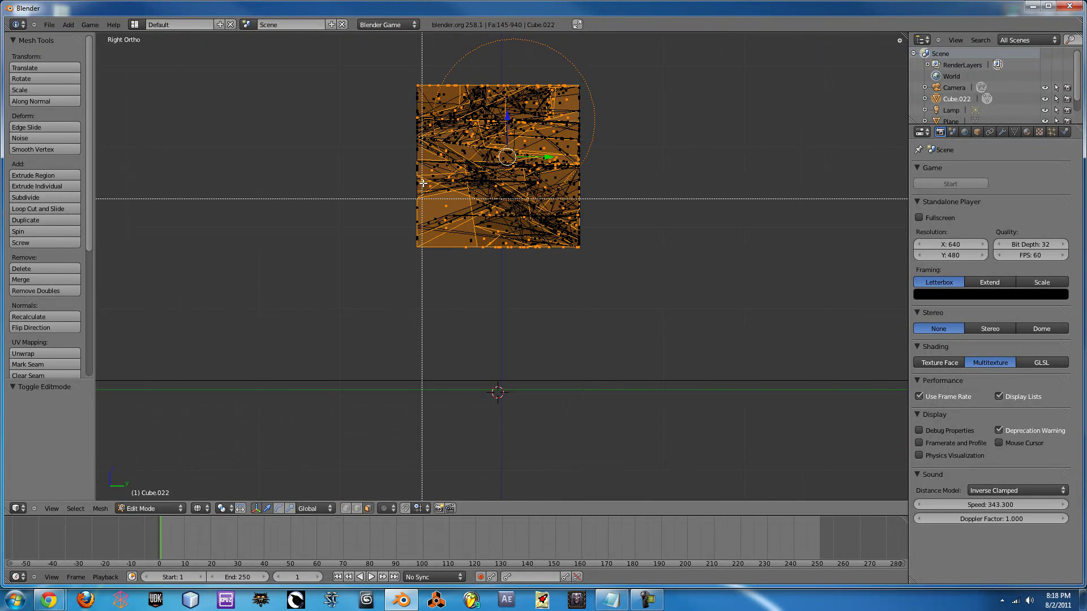
drag(421, 68, 396, 249)
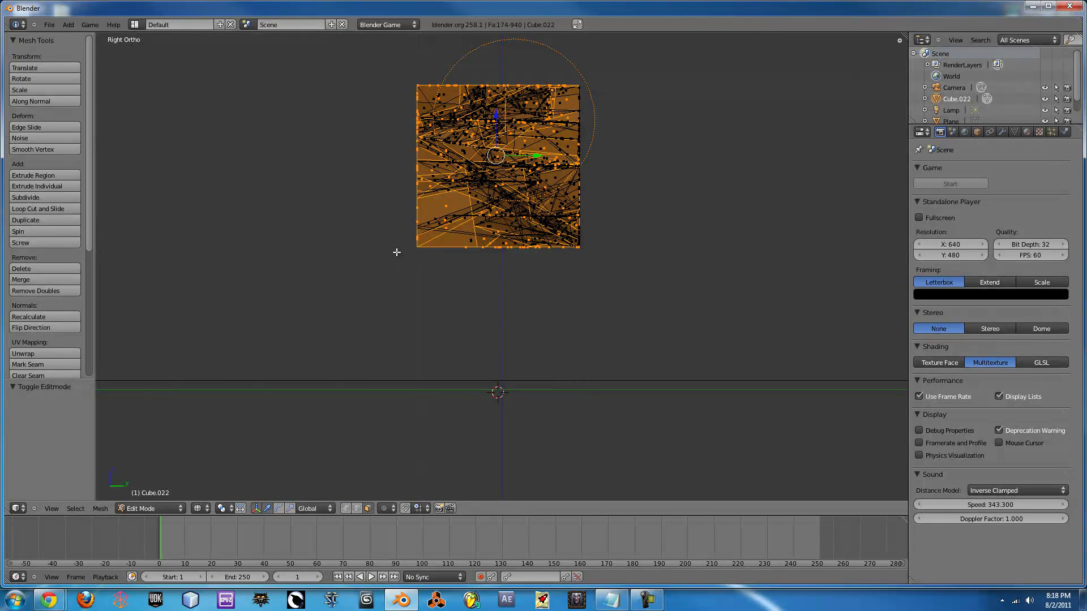
key(b)
drag(586, 256, 574, 77)
key(z)
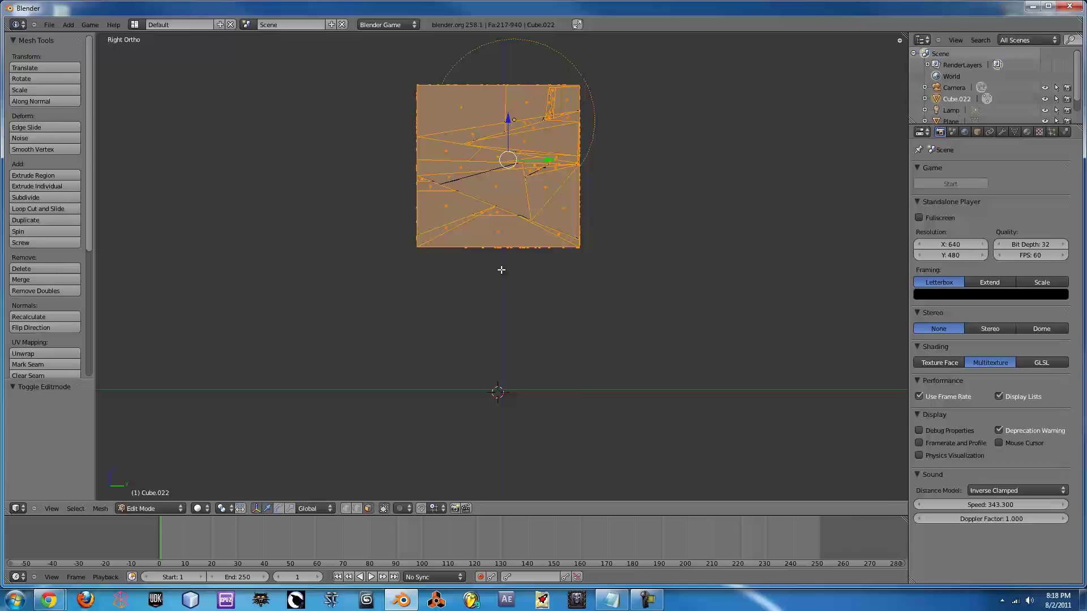
mouse_move(500, 270)
middle_down()
mouse_move(269, 175)
mouse_move(376, 170)
mouse_move(417, 193)
mouse_move(594, 97)
mouse_move(291, 310)
mouse_move(379, 236)
mouse_move(438, 247)
mouse_move(566, 170)
mouse_move(650, 141)
mouse_move(655, 165)
mouse_move(639, 175)
middle_up()
scroll(379, 236, up, 4)
scroll(397, 241, down, 3)
scroll(438, 248, up, 2)
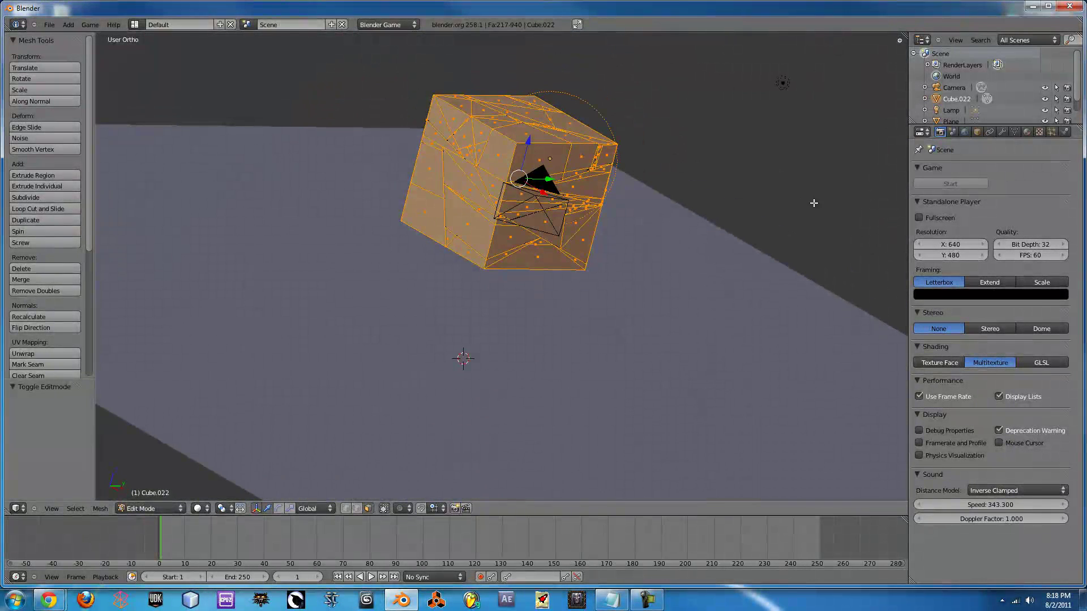
Create a new material, Material.001, for Cube.022 and add an extra empty slot
click(1027, 132)
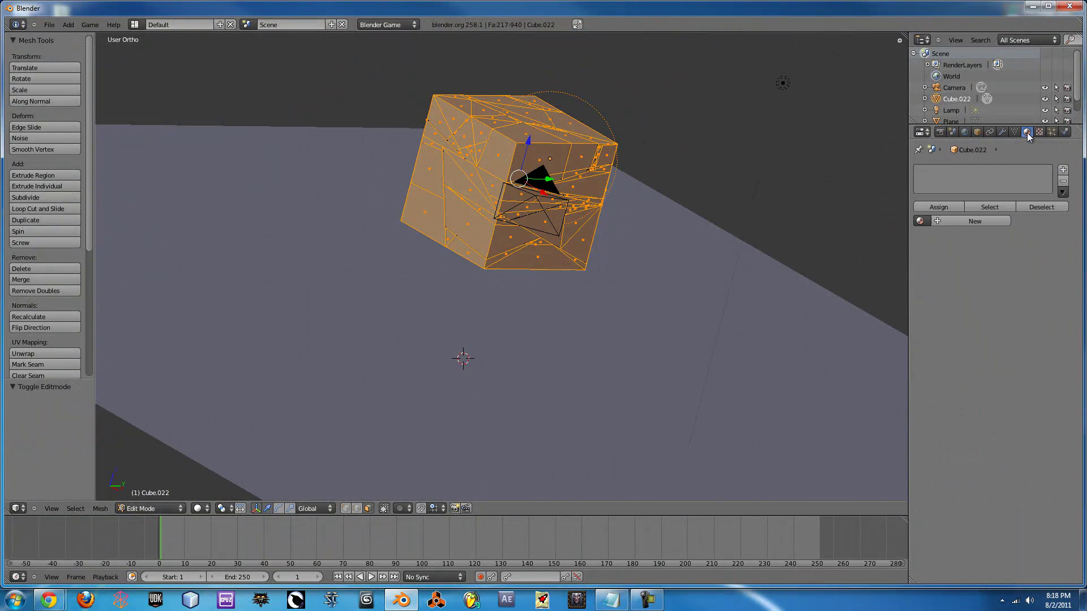
click(954, 220)
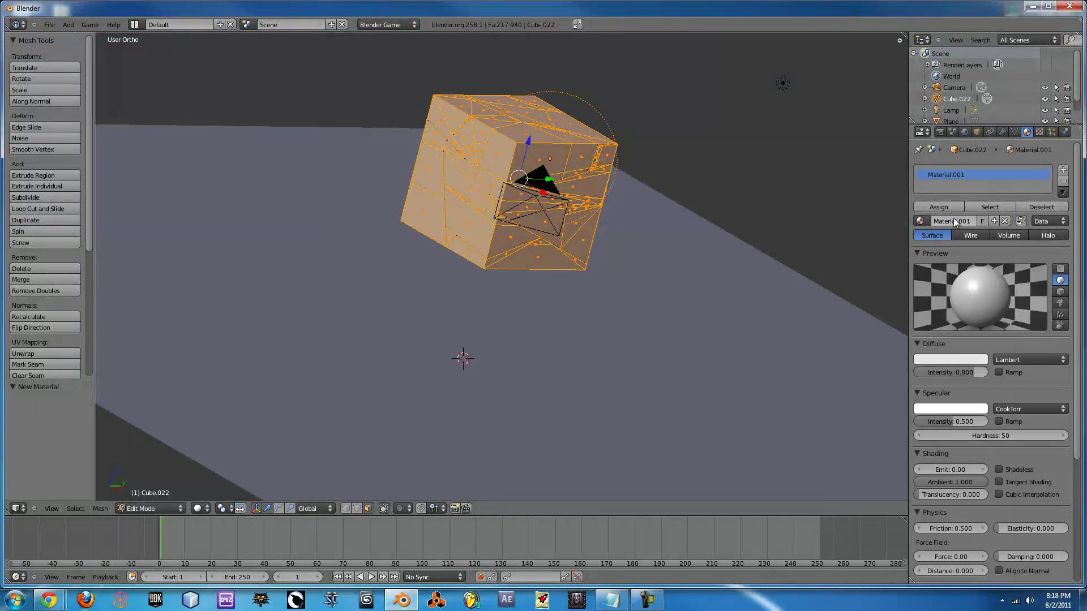
click(1062, 171)
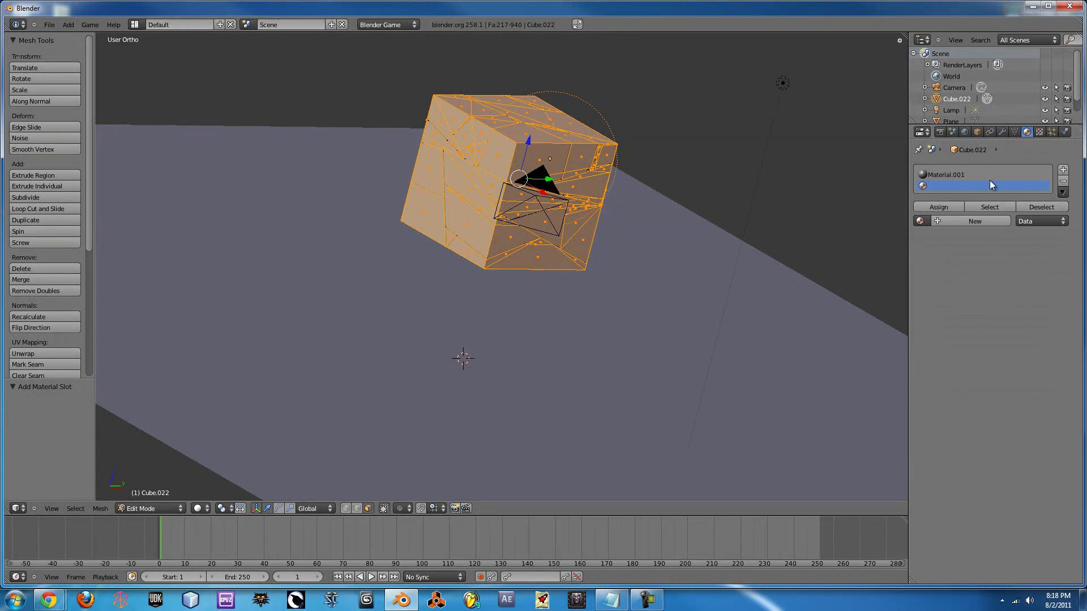
click(948, 176)
Make Material.001's diffuse orange at intensity 1.000 and assign it to the selected faces
click(958, 360)
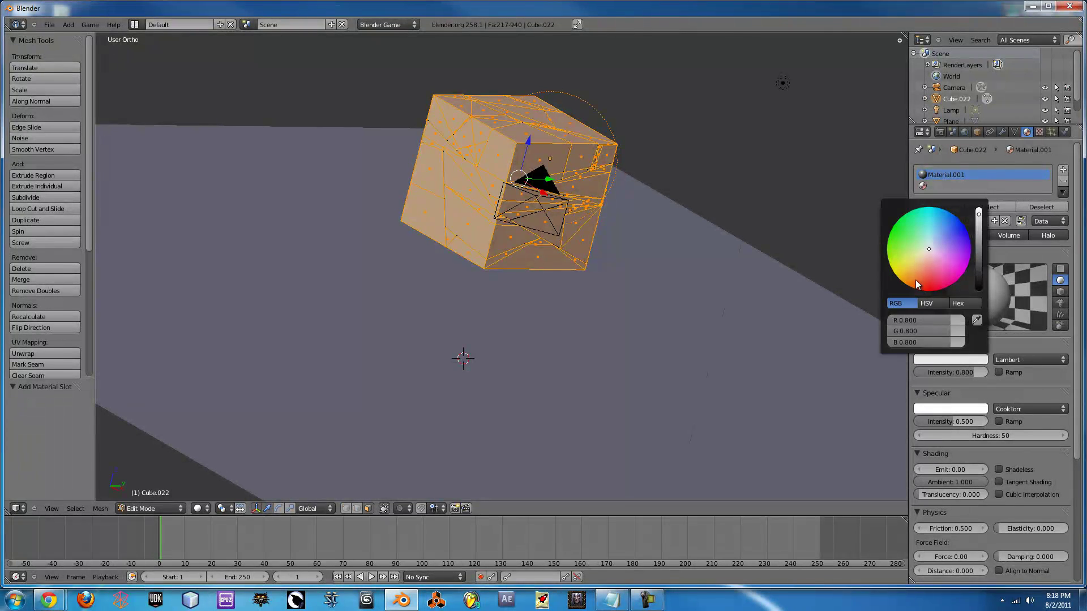
drag(916, 281, 919, 291)
drag(963, 372, 990, 374)
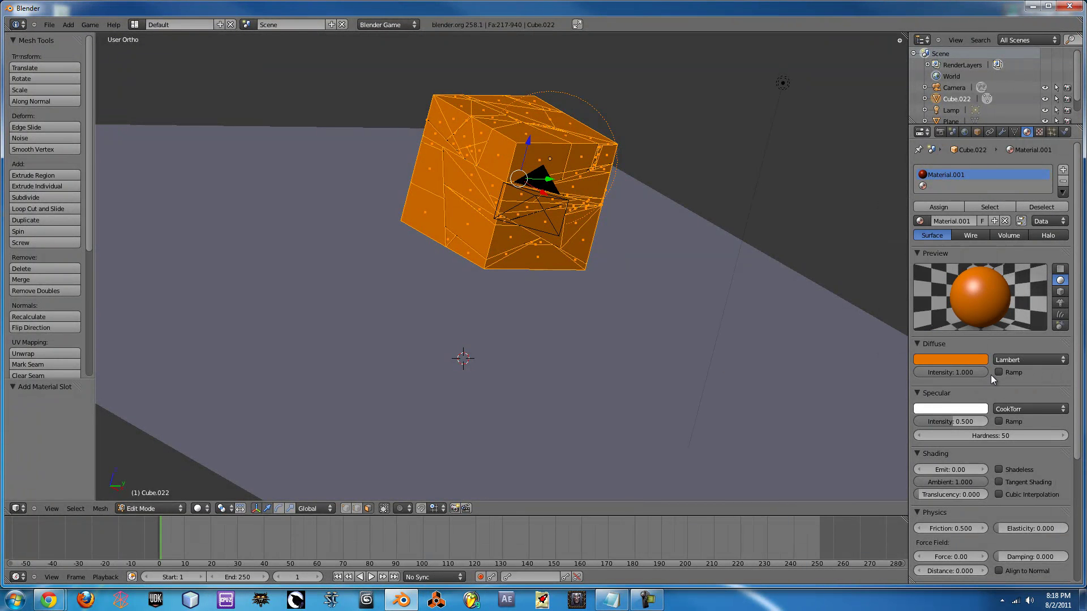
click(937, 207)
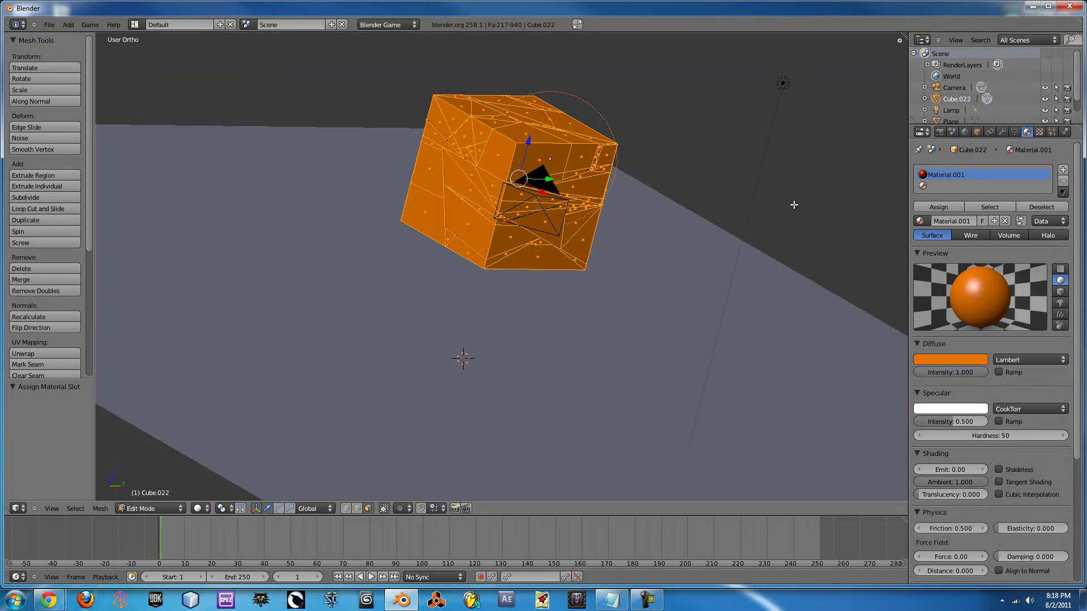
Invert to the inner faces and assign them a new green Material.002 with diffuse intensity 1.0
key(ctrl+i)
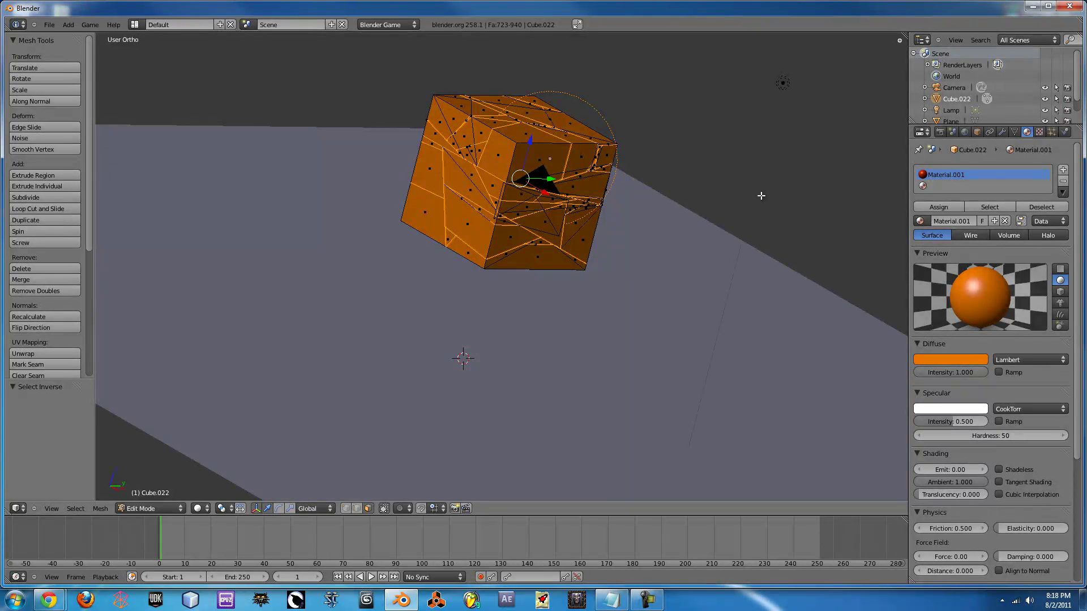
click(933, 187)
click(949, 221)
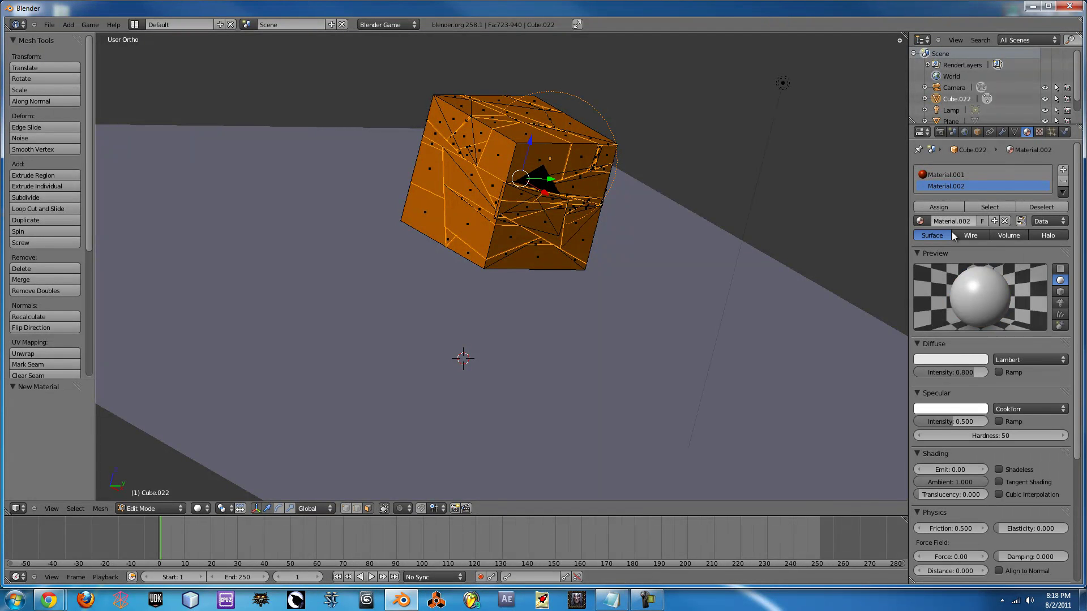
click(957, 357)
drag(916, 286, 888, 231)
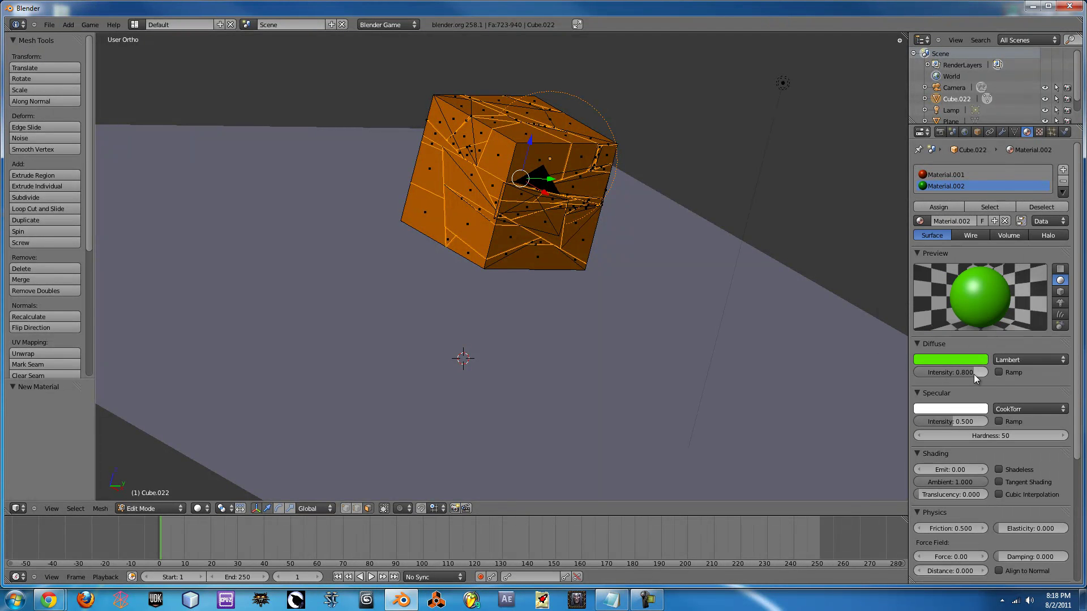
drag(974, 375, 998, 372)
click(928, 208)
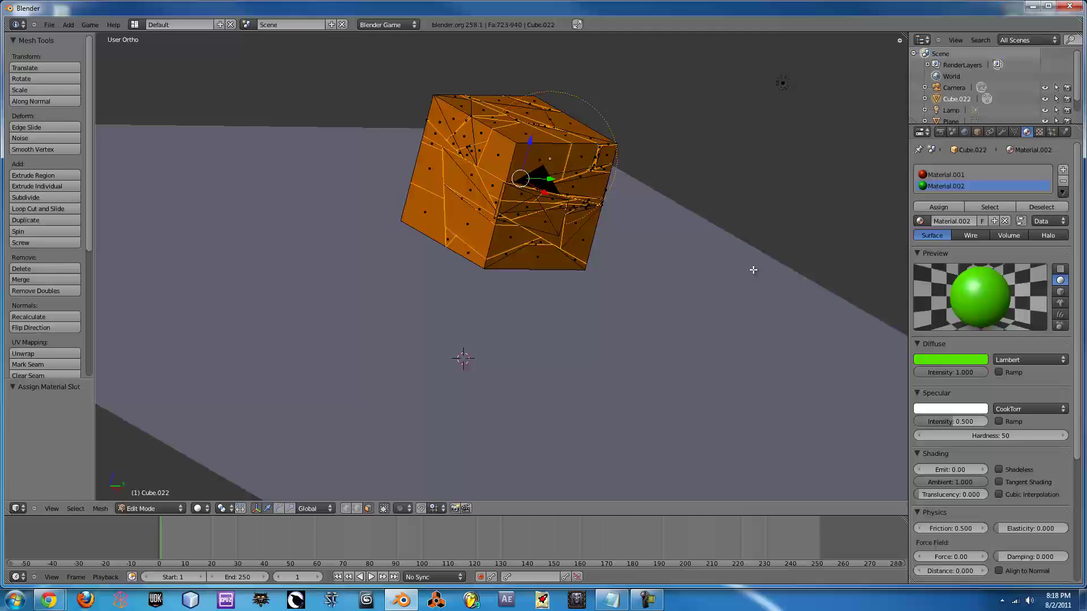
In wireframe, select the whole Cube.022 mesh and separate it by loose parts
middle_drag(753, 270, 760, 210)
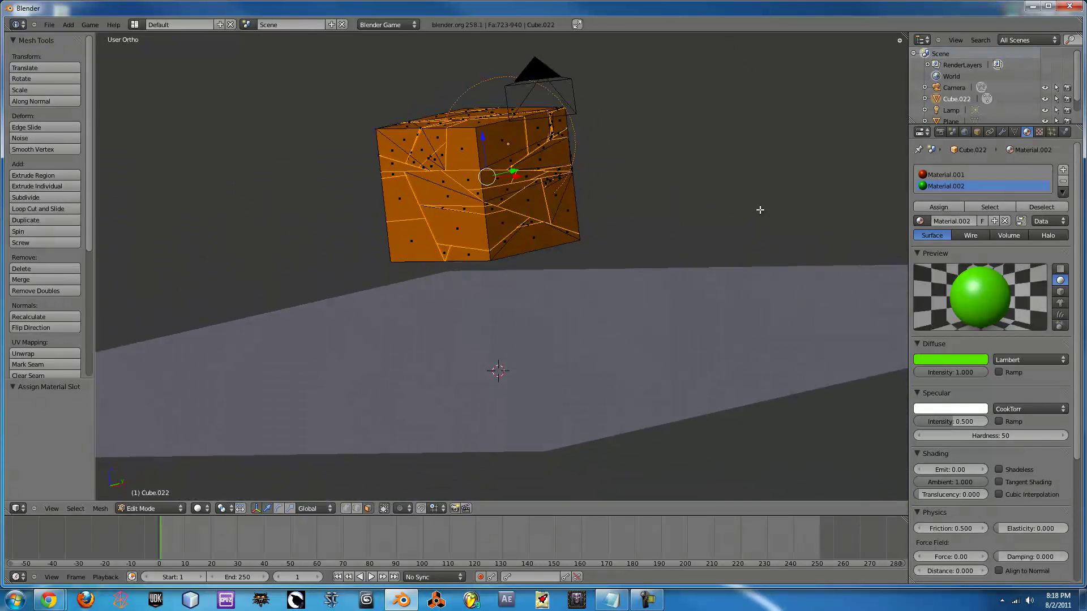
middle_drag(328, 332, 495, 272)
key(z)
key(p)
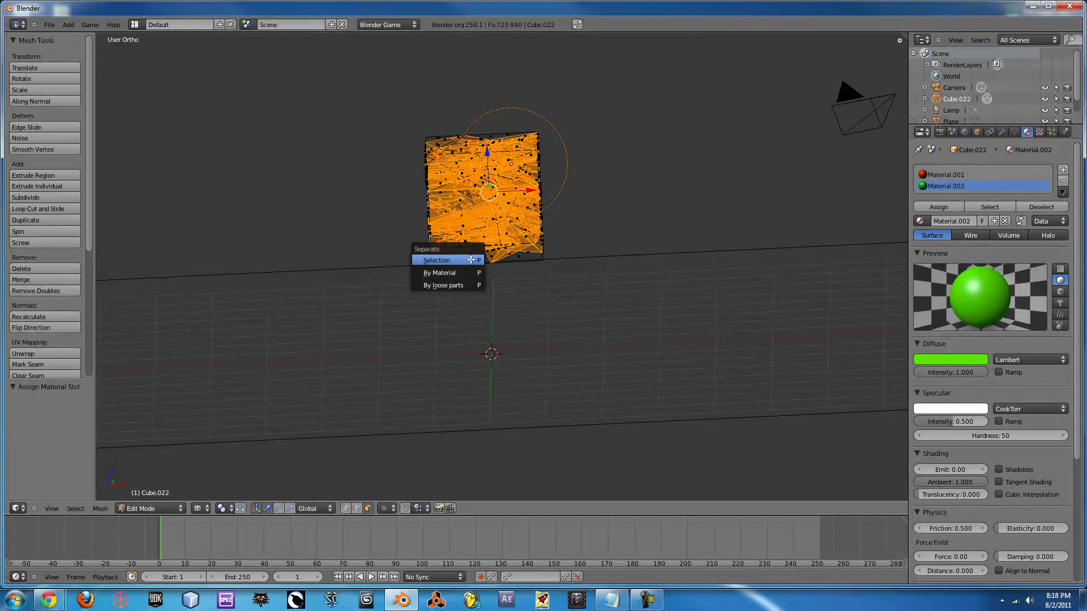
key(a)
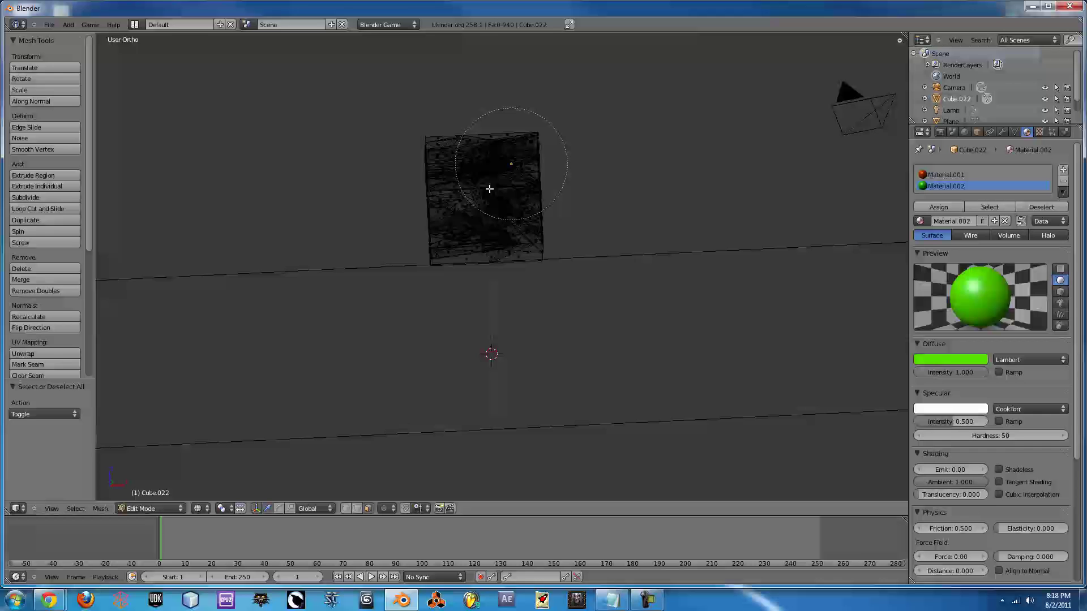
key(a)
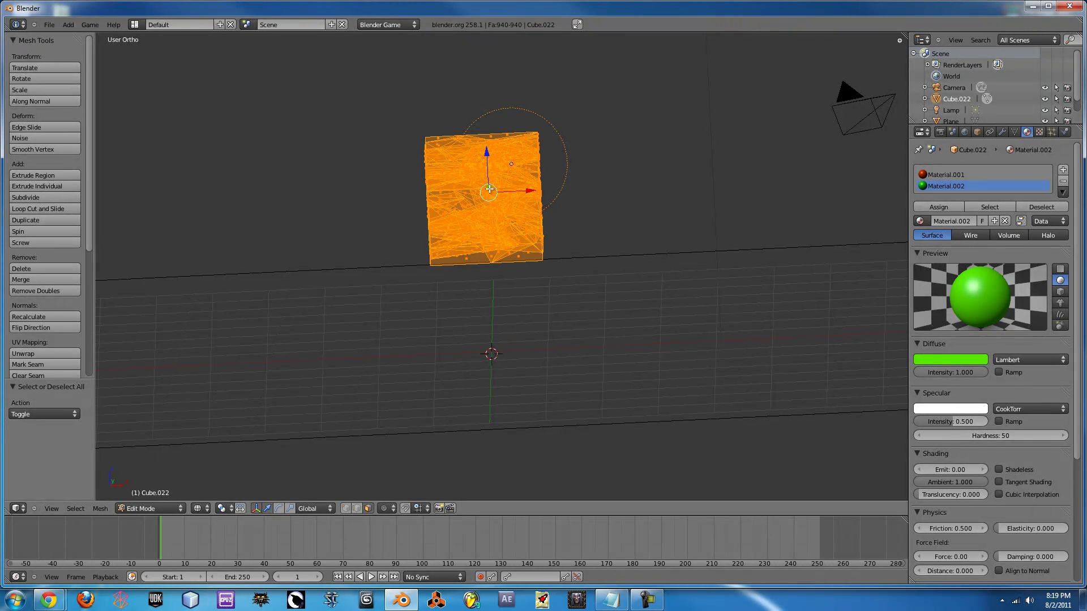
middle_drag(558, 150, 593, 211)
key(p)
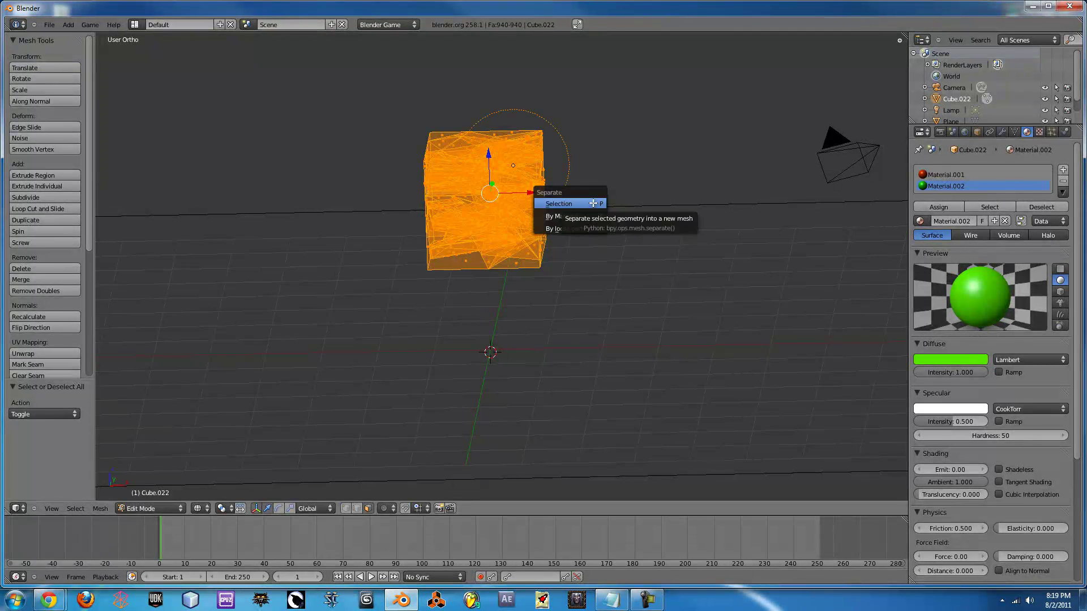
click(574, 228)
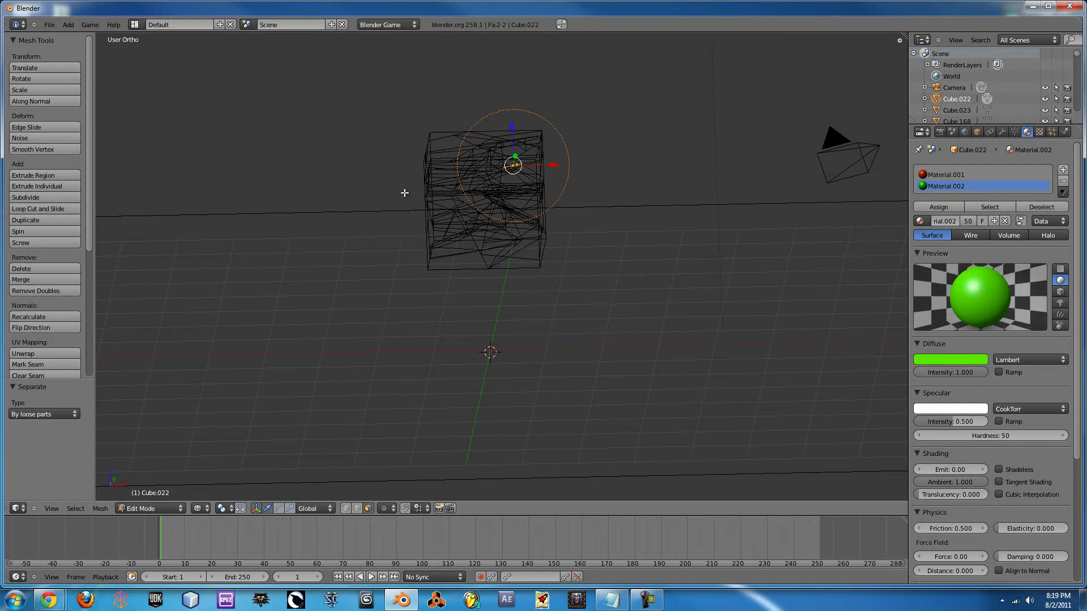
Switch back to Object Mode and check that individual shards are now separate objects
click(145, 508)
click(145, 506)
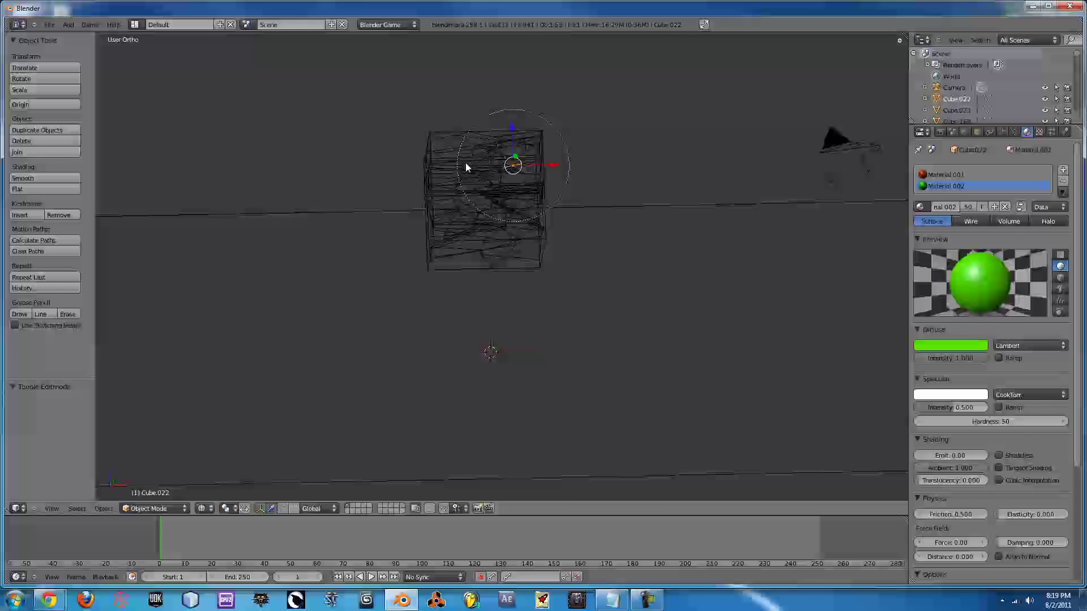
right_click(439, 205)
right_click(440, 228)
right_click(436, 198)
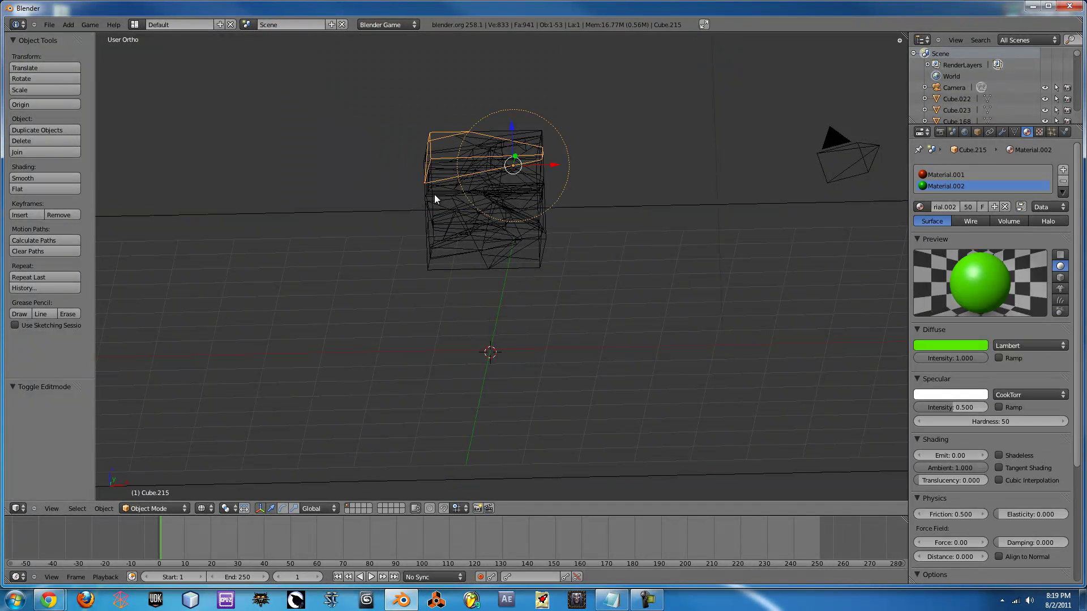
middle_drag(435, 198, 392, 173)
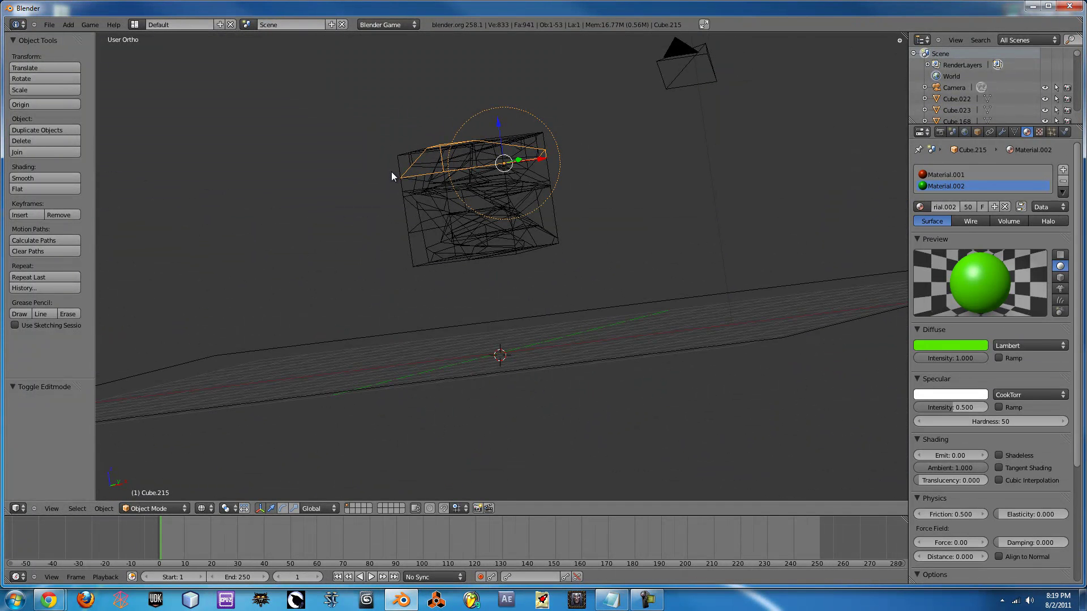
Check several more shards, then box-select all the cube pieces at once
right_click(421, 220)
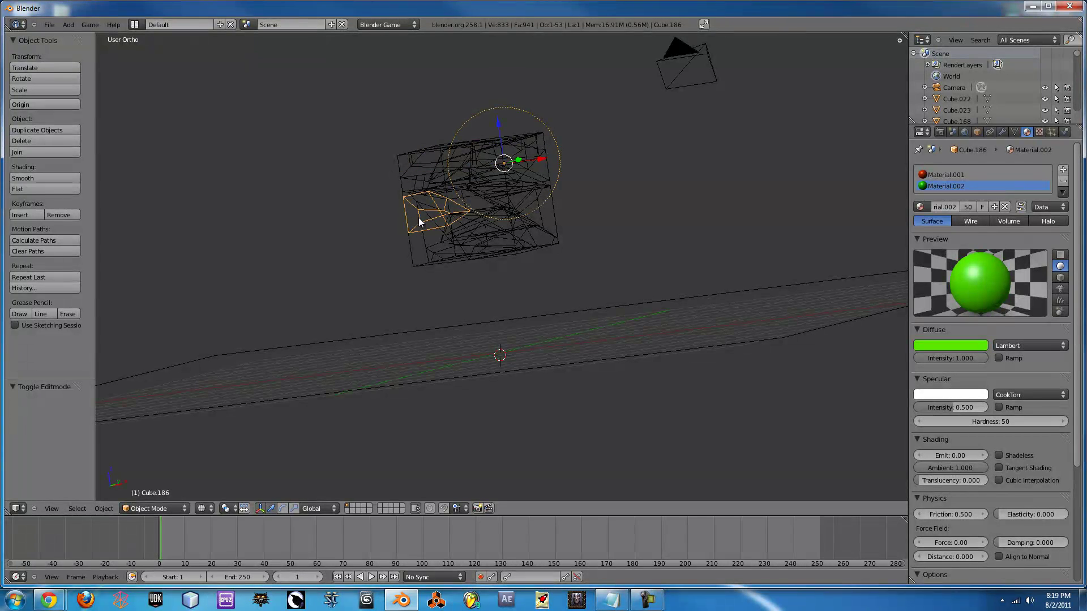
right_click(437, 240)
right_click(517, 239)
right_click(546, 240)
right_click(443, 239)
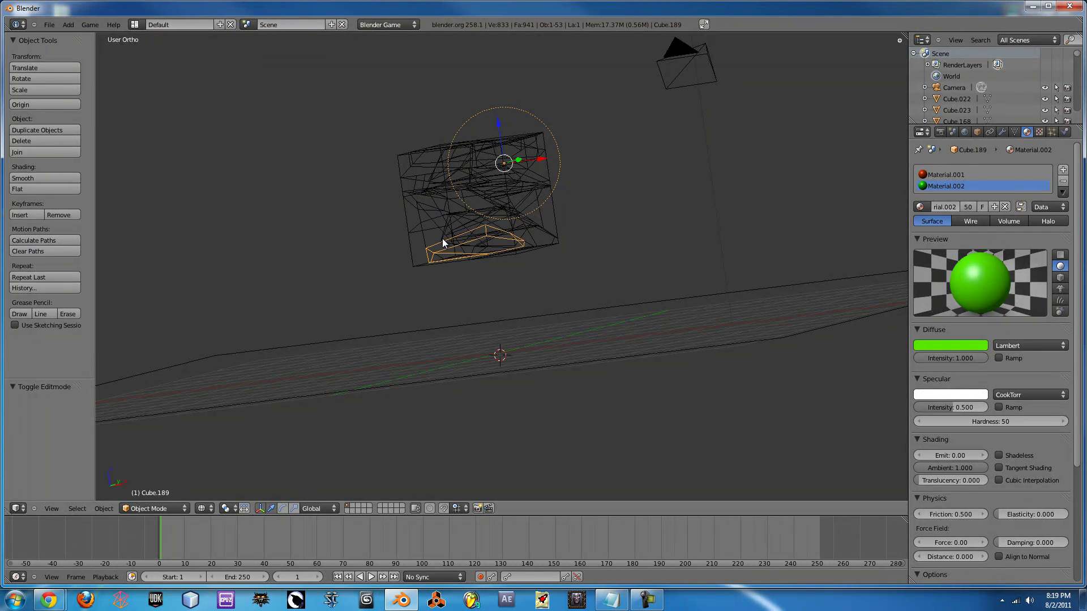
right_click(431, 188)
right_click(403, 179)
key(b)
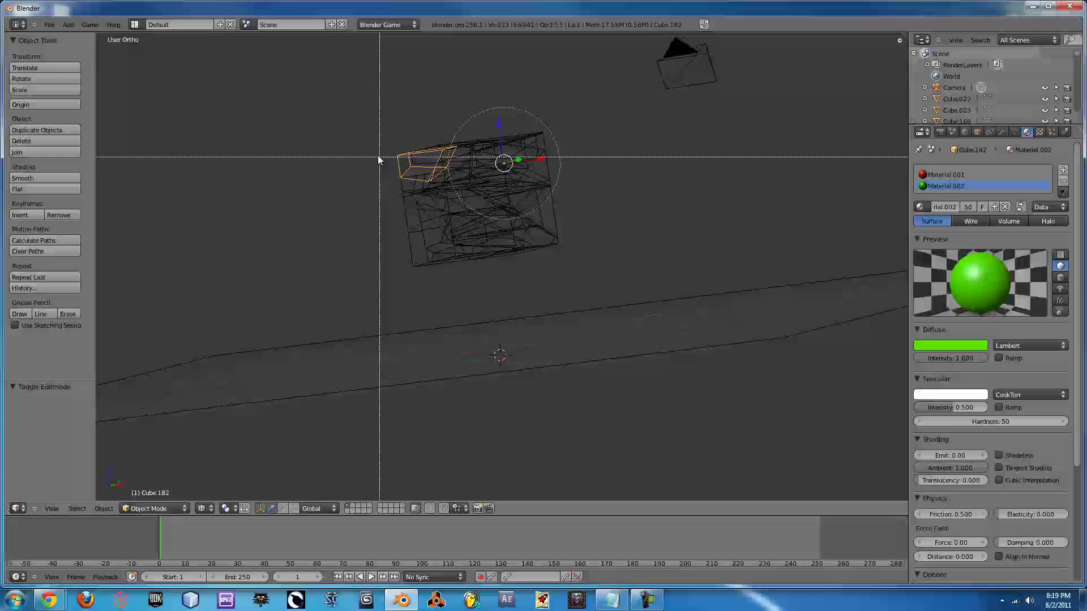
drag(357, 115, 580, 280)
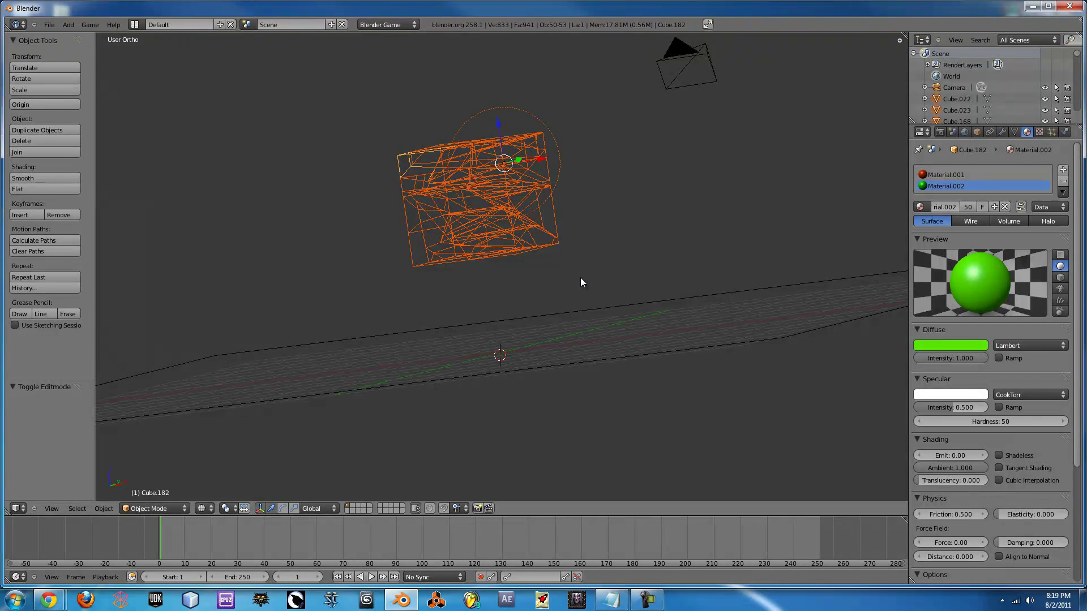
Apply Origin to Geometry so each selected shard's origin sits at its own centre
key(shift+ctrl+alt+c)
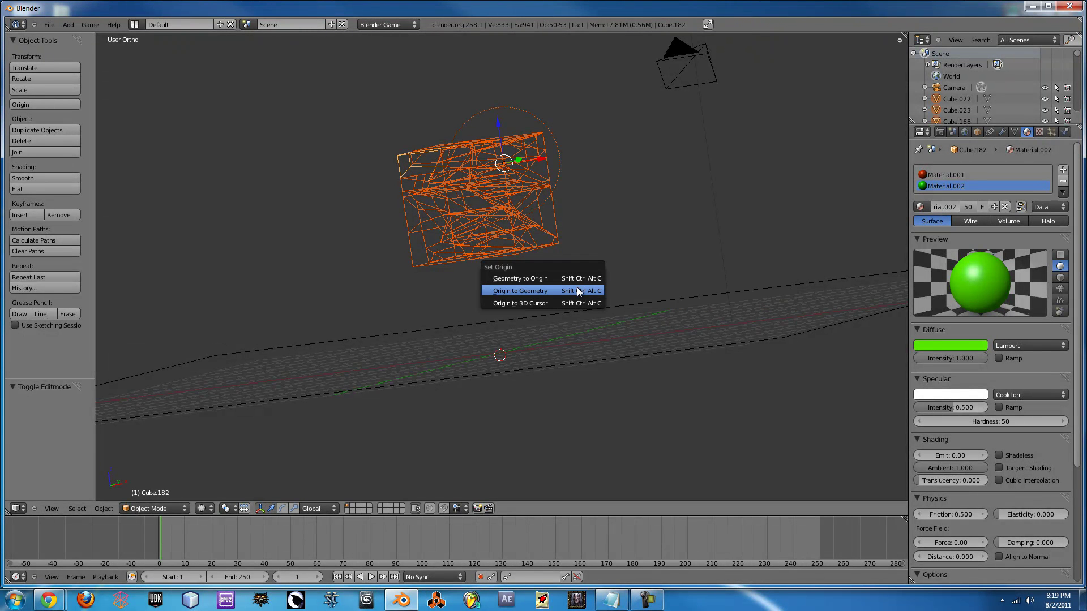
click(573, 290)
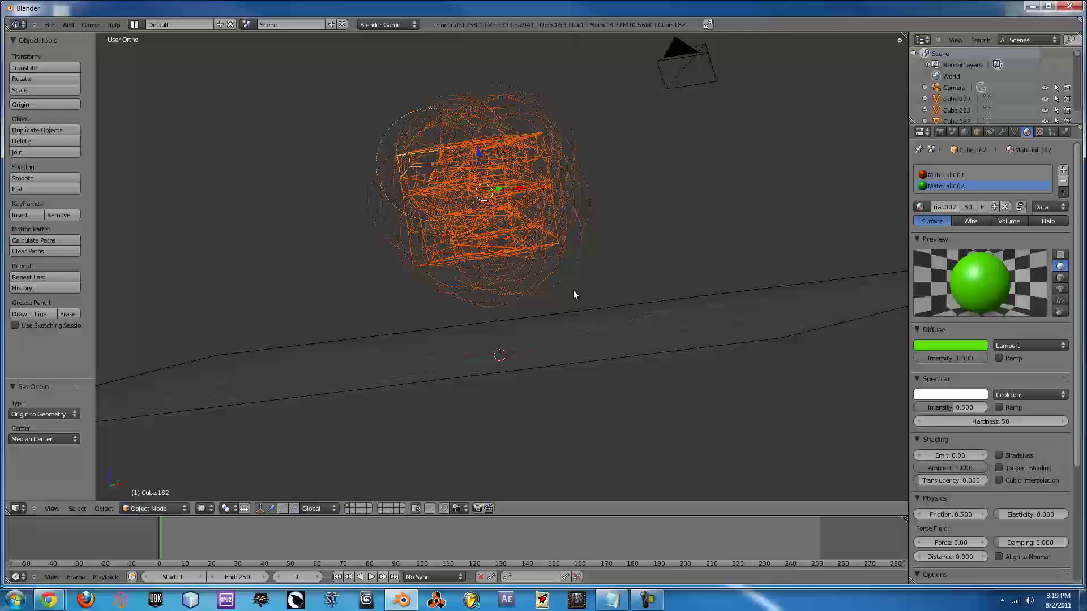
middle_drag(599, 198, 511, 260)
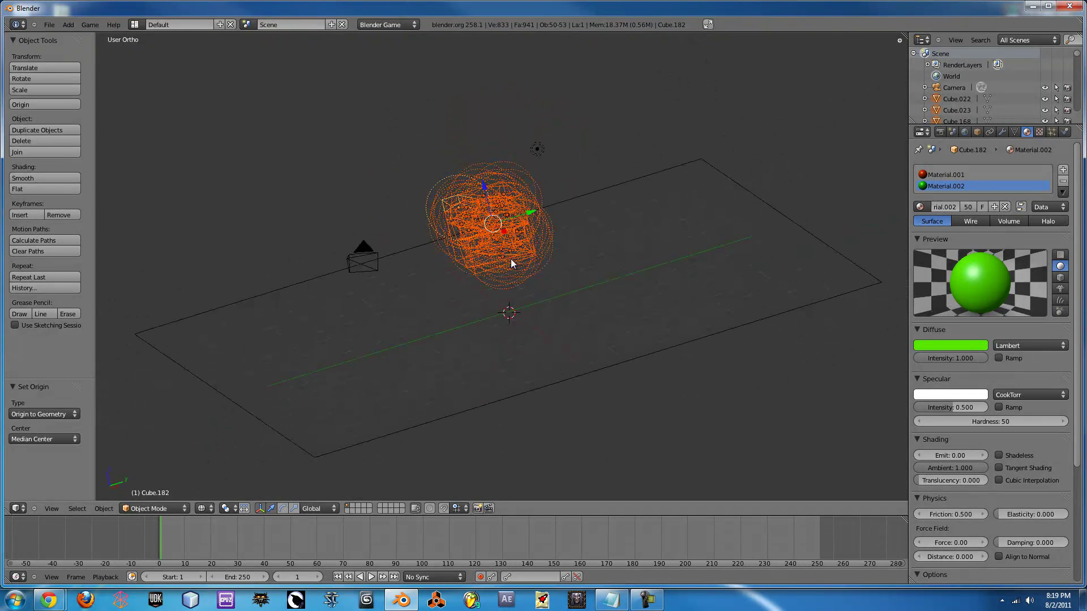
key(a)
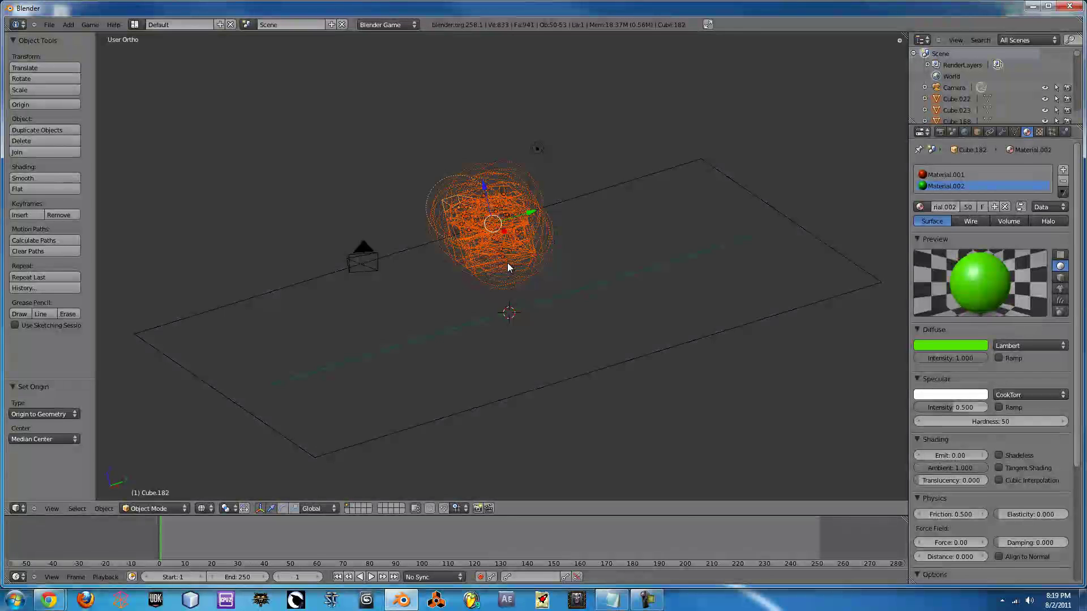
Test-run the shard physics in solid shading, then stop it to restore the intact cube
key(z)
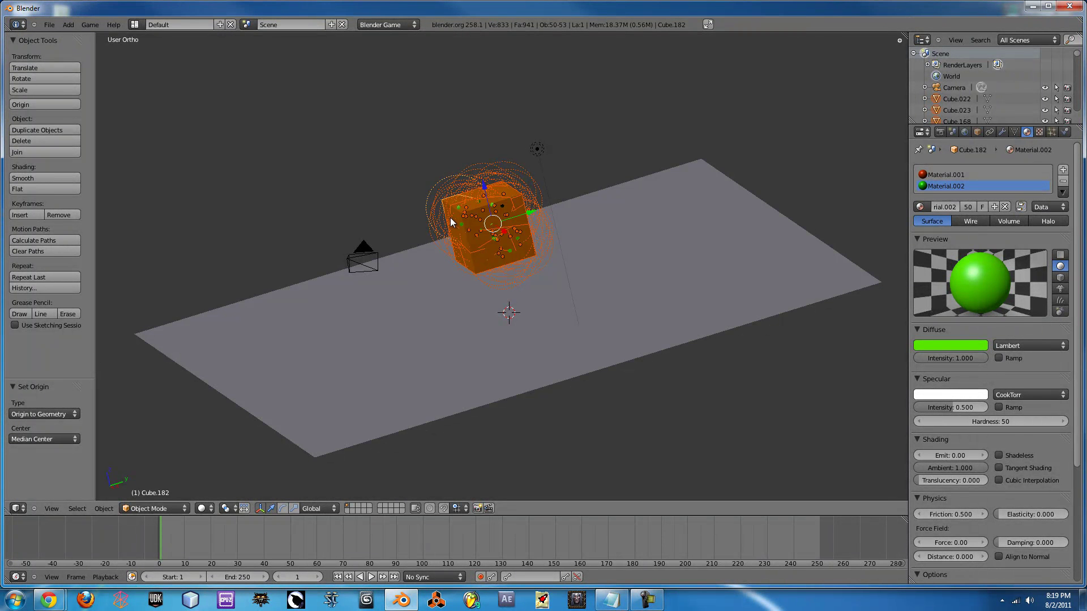
key(p)
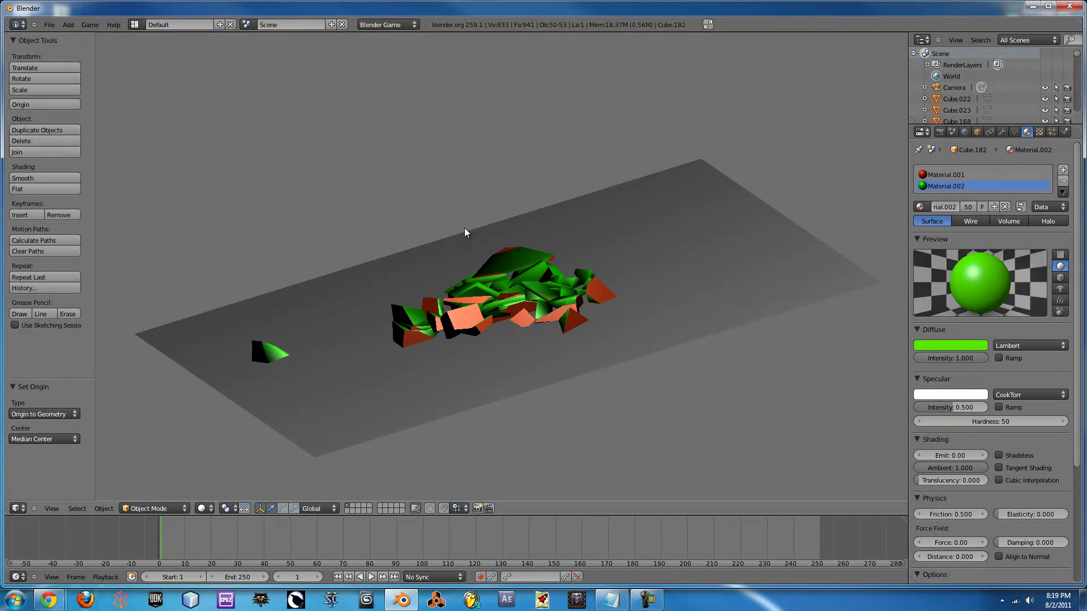
key(Escape)
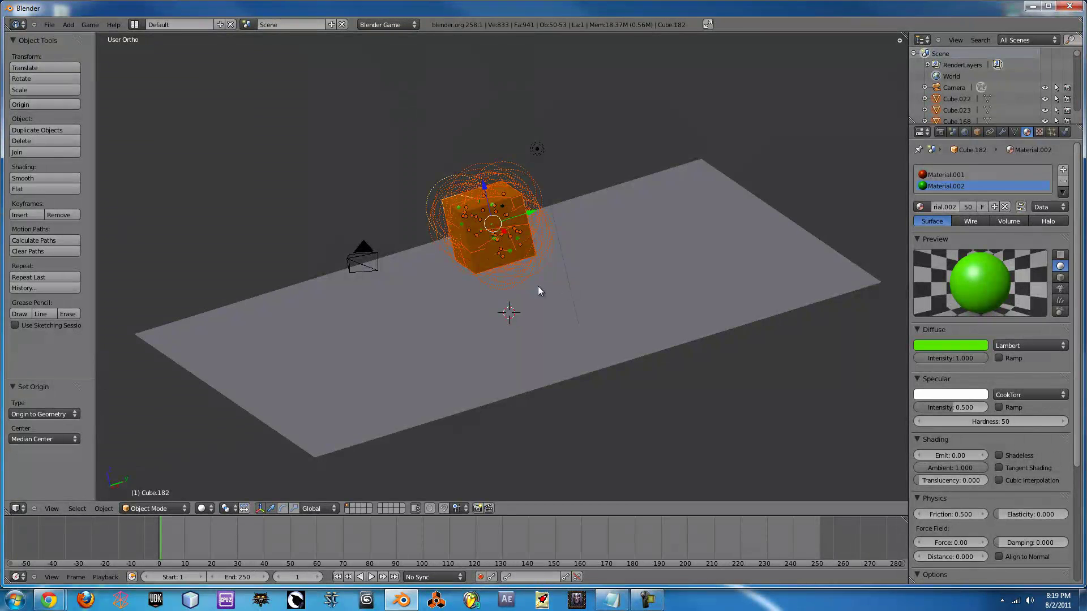
middle_drag(538, 286, 420, 338)
Add a Projectile (Fracture) via the 'fract' search and raise it to cube height
key(space)
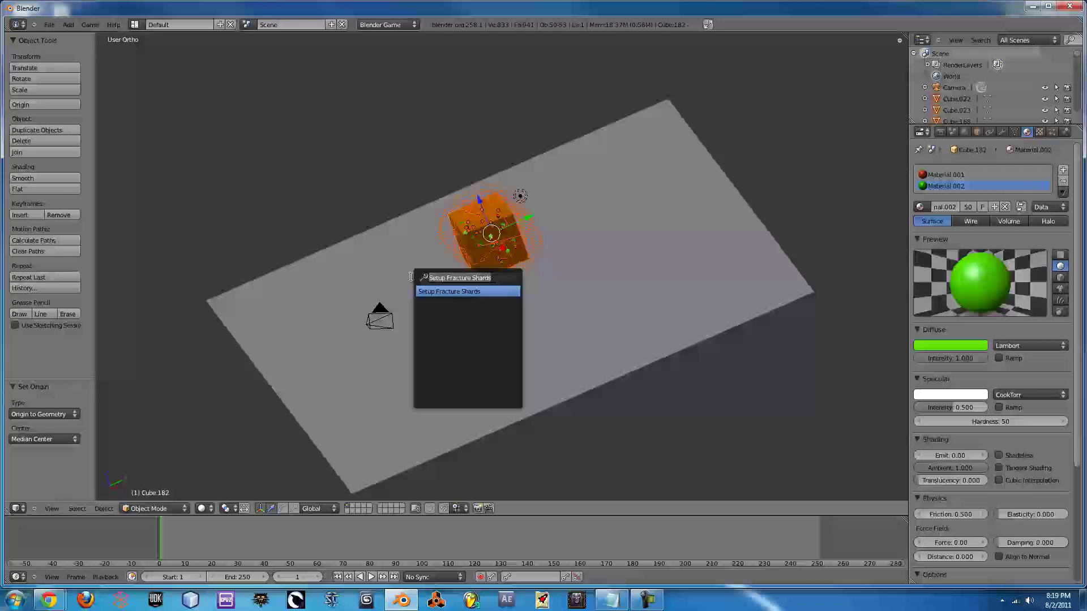
text(fracture)
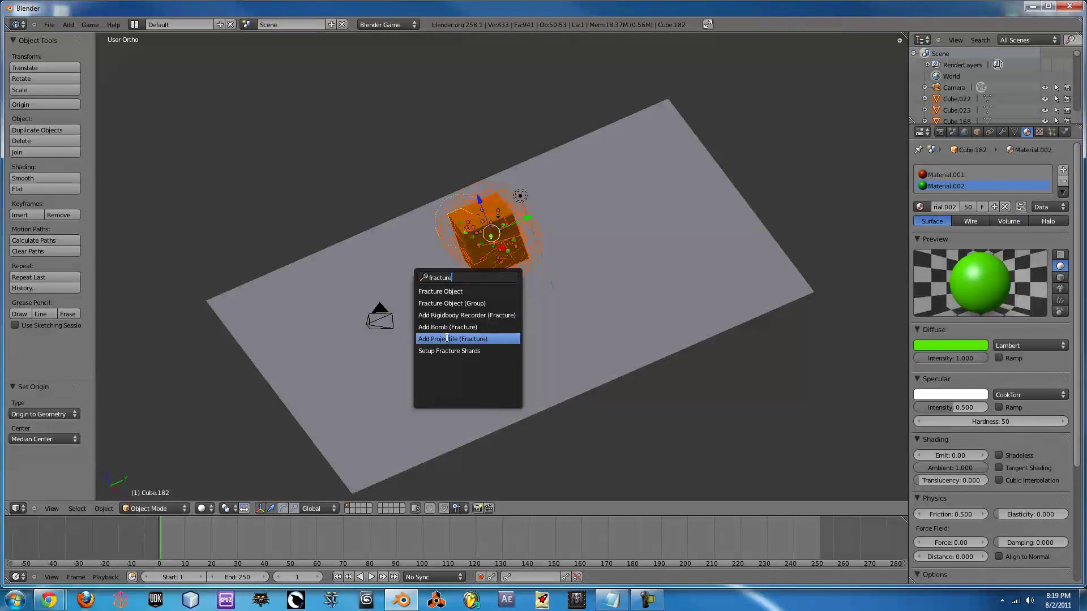
click(447, 338)
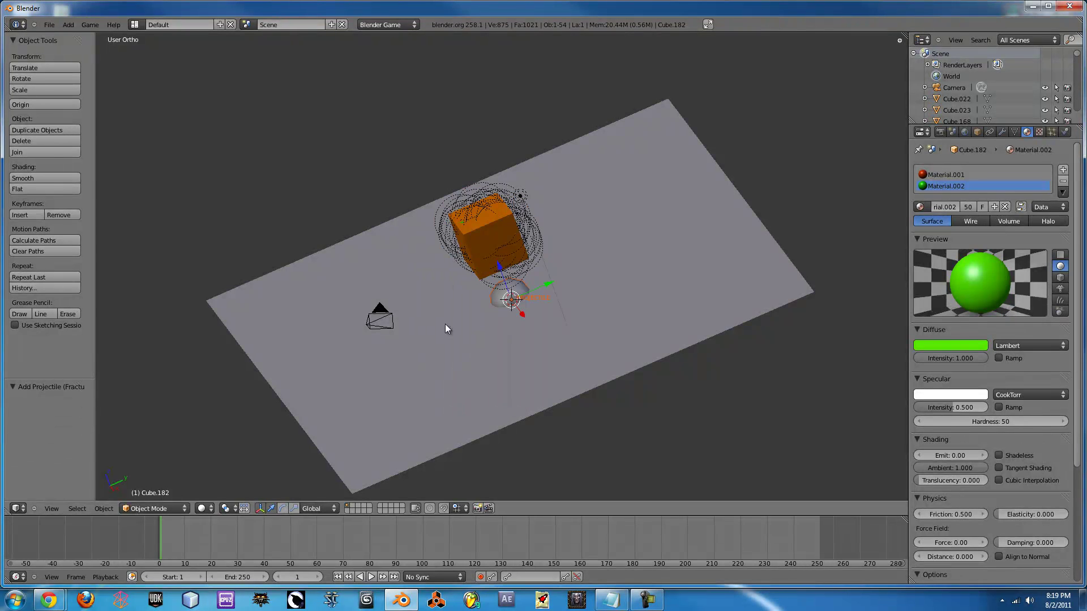
key(g)
key(z)
click(499, 226)
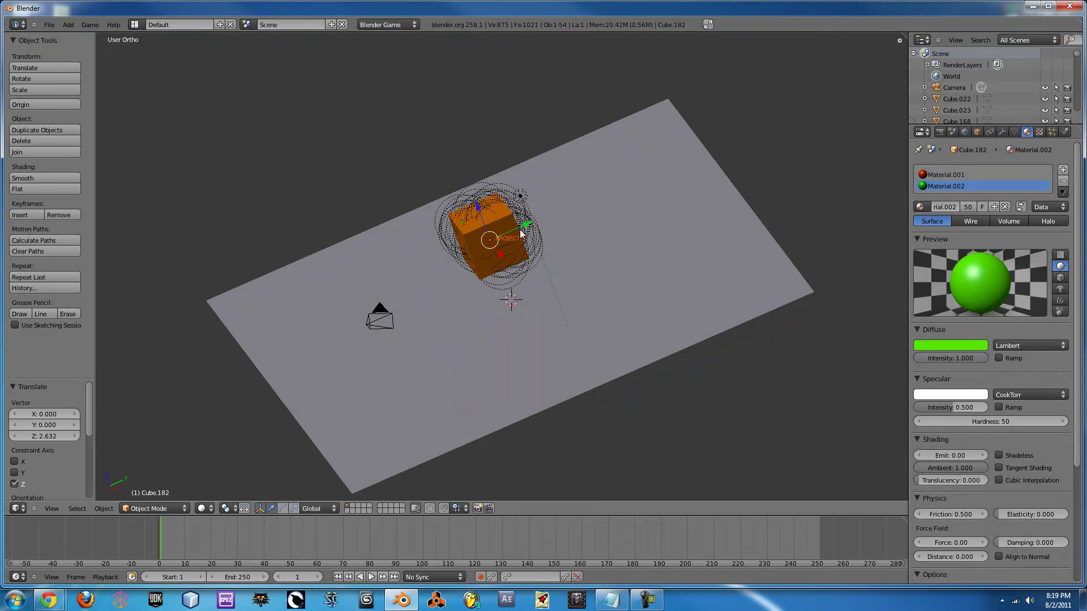
Pull the projectile away along Y, lower it to Z -1.008, and run the simulation
key(g)
key(y)
click(622, 222)
middle_drag(563, 371, 566, 292)
key(g)
key(z)
click(552, 224)
key(p)
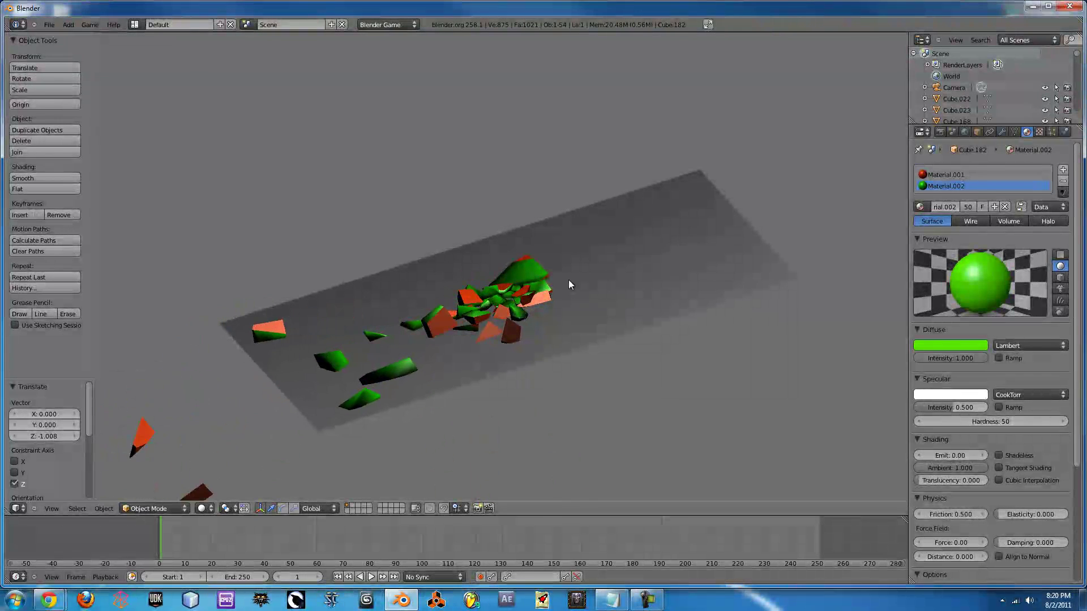
Enable Record Animation and rerun the shattering simulation so its motion is recorded
key(Escape)
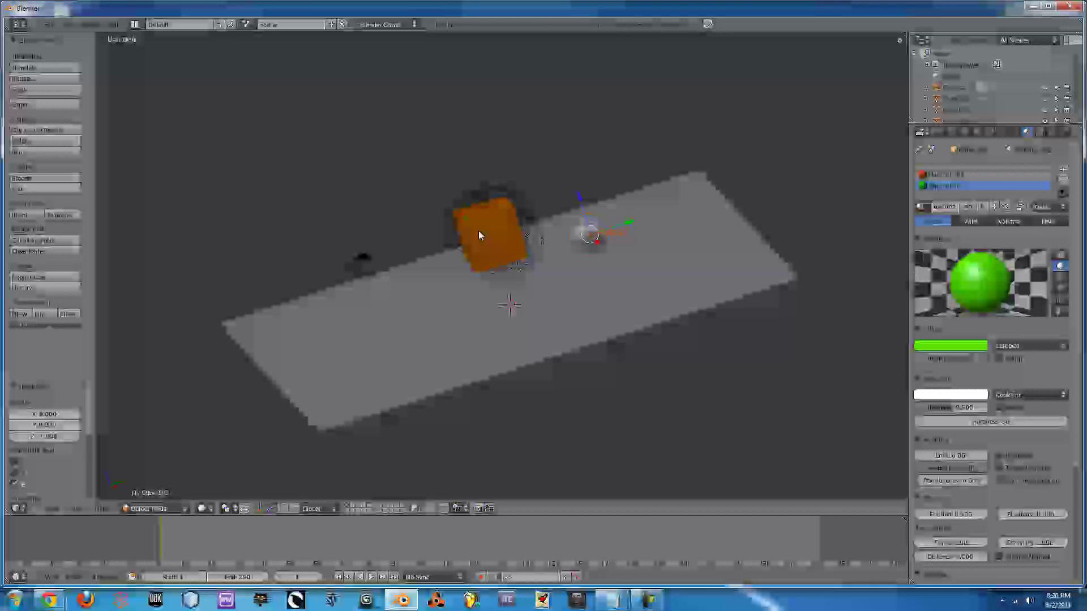
click(374, 25)
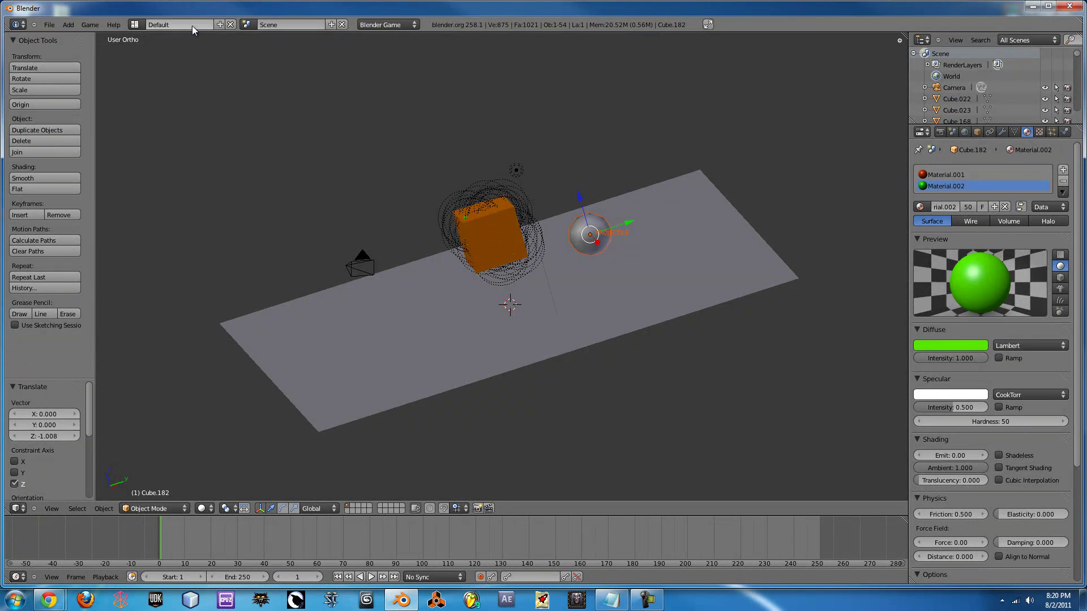
click(90, 25)
click(100, 96)
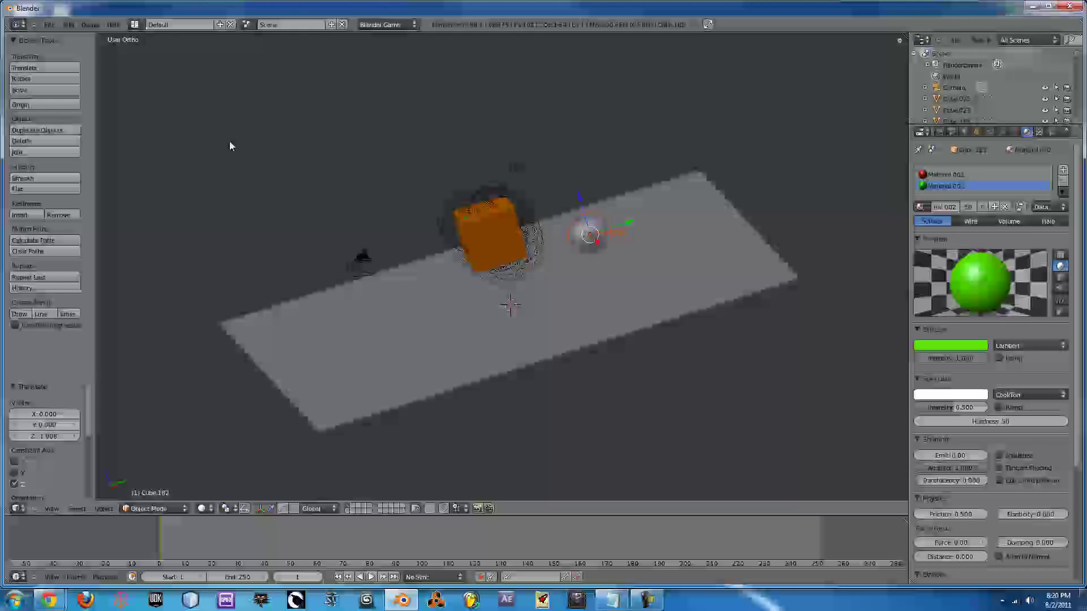
key(p)
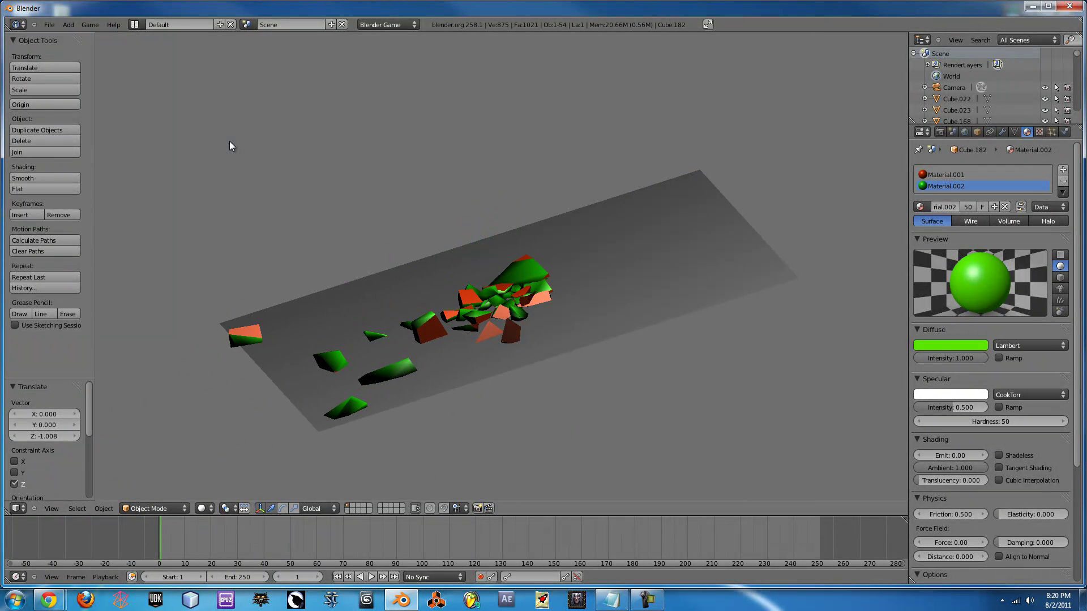
key(Escape)
Switch to Blender Render, go to frame 43, and render it from the camera view
click(374, 25)
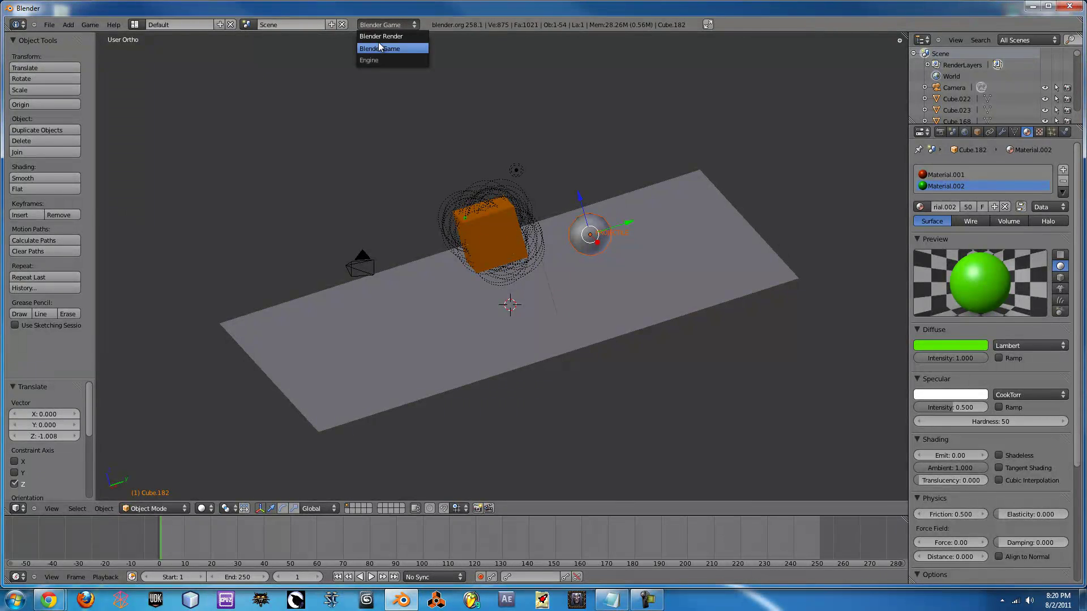
click(382, 36)
drag(189, 540, 275, 529)
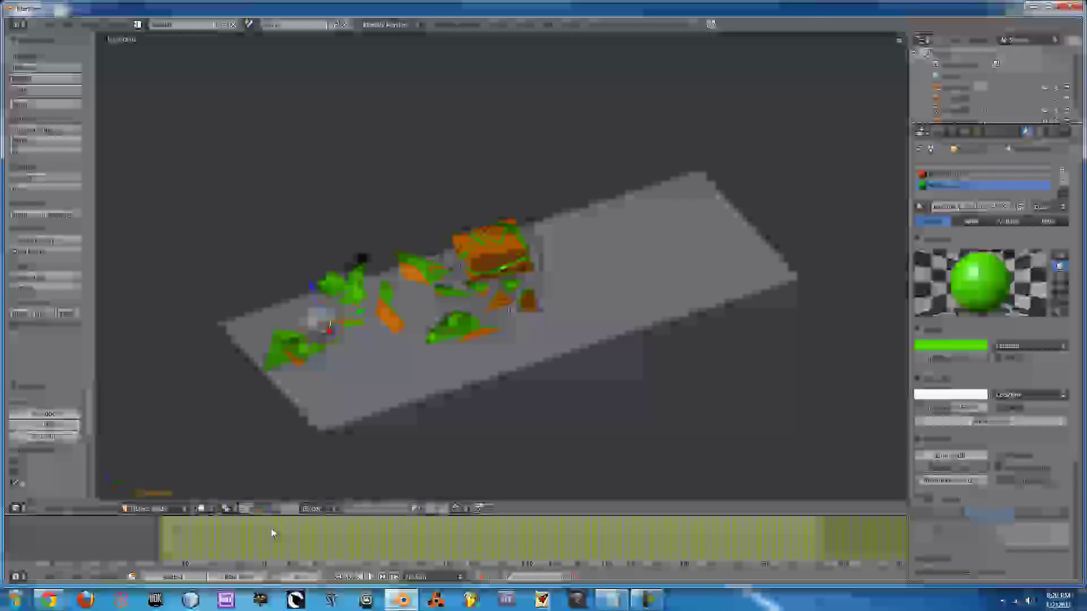
key(KP_0)
key(F12)
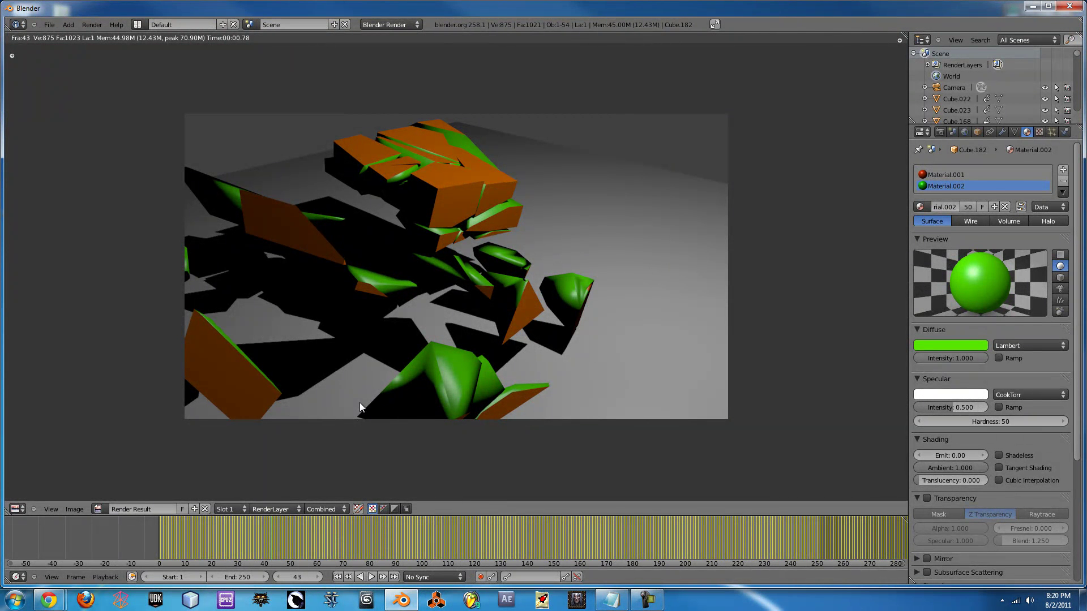
key(Escape)
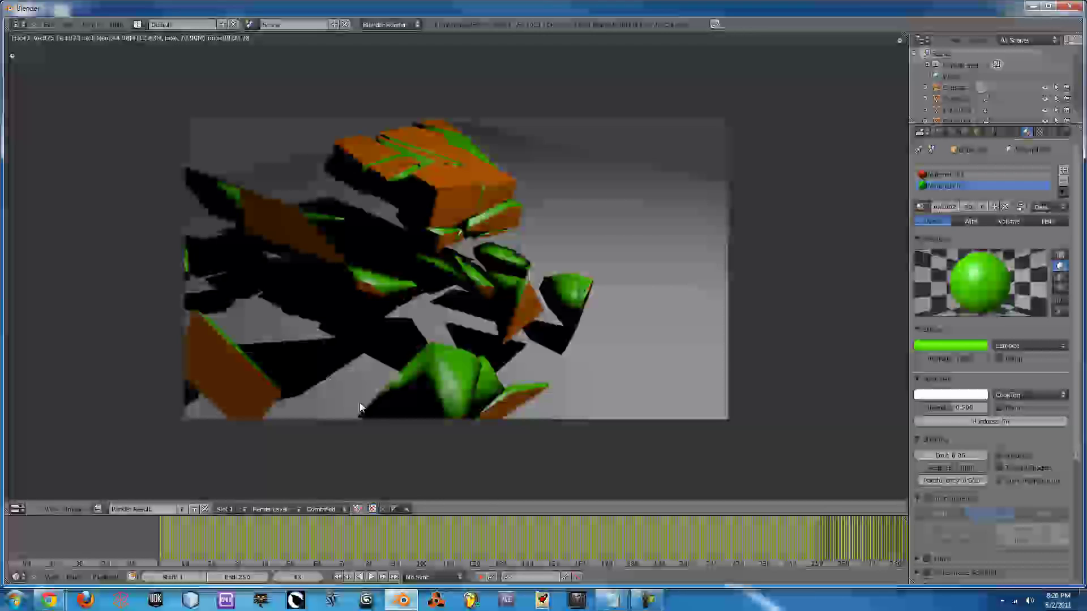
Scrub to frame 164 to view the scattered shards, zoom out, then rewind to about frame 25
drag(362, 549, 592, 538)
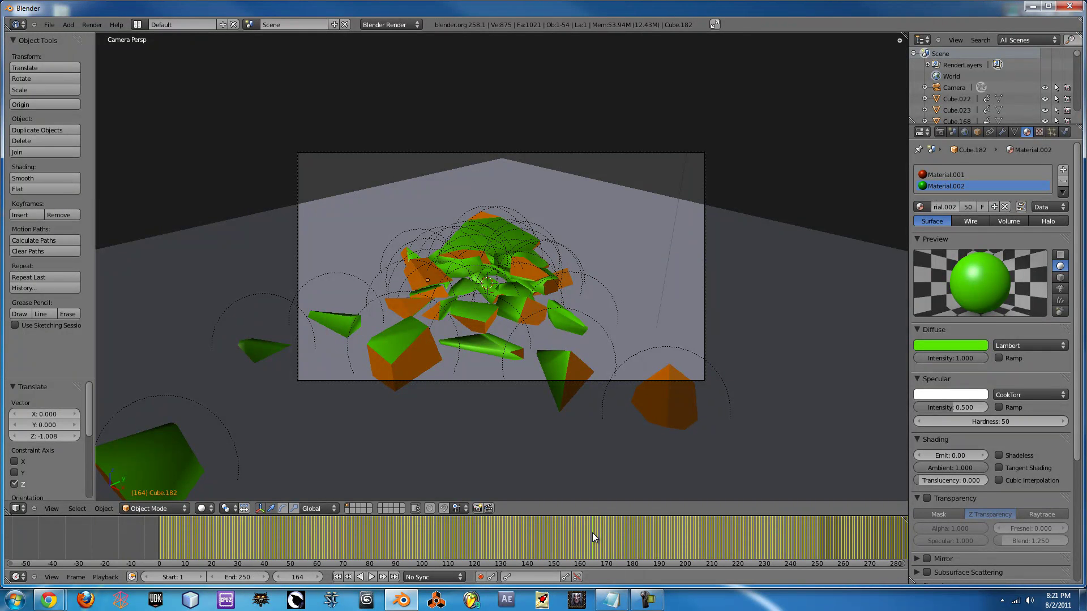
scroll(206, 293, down, 6)
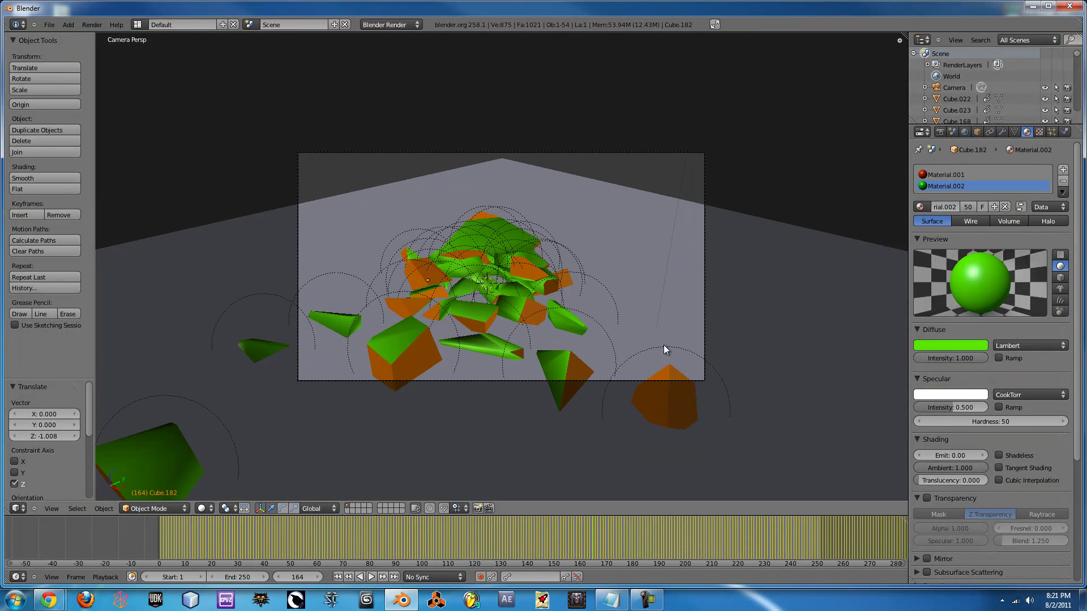
middle_drag(378, 383, 301, 320)
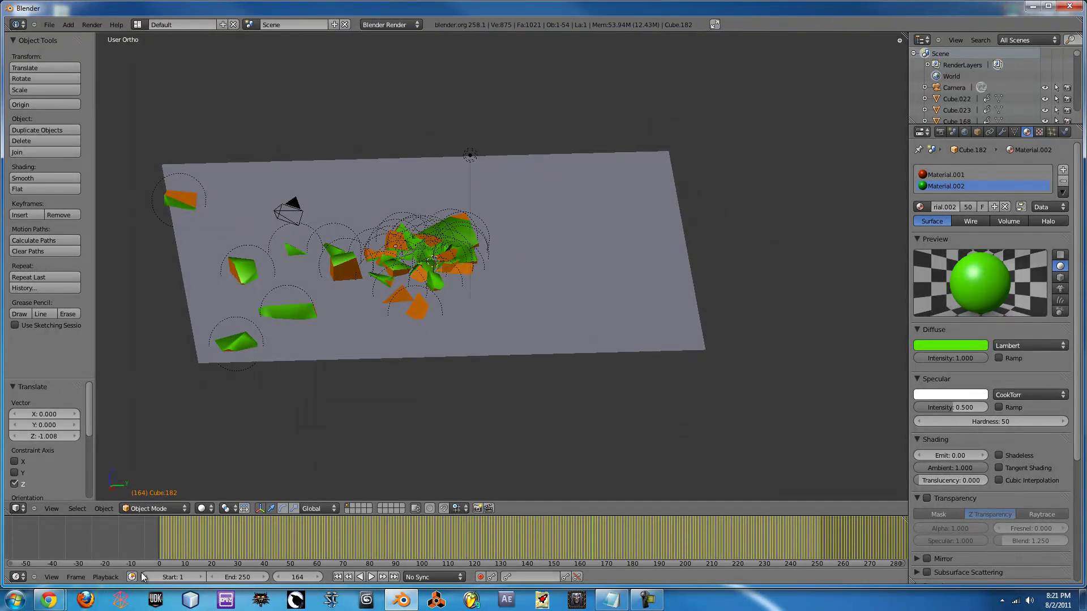
drag(192, 548, 218, 544)
Render frame 22, then move to frame 28 and render it
key(F12)
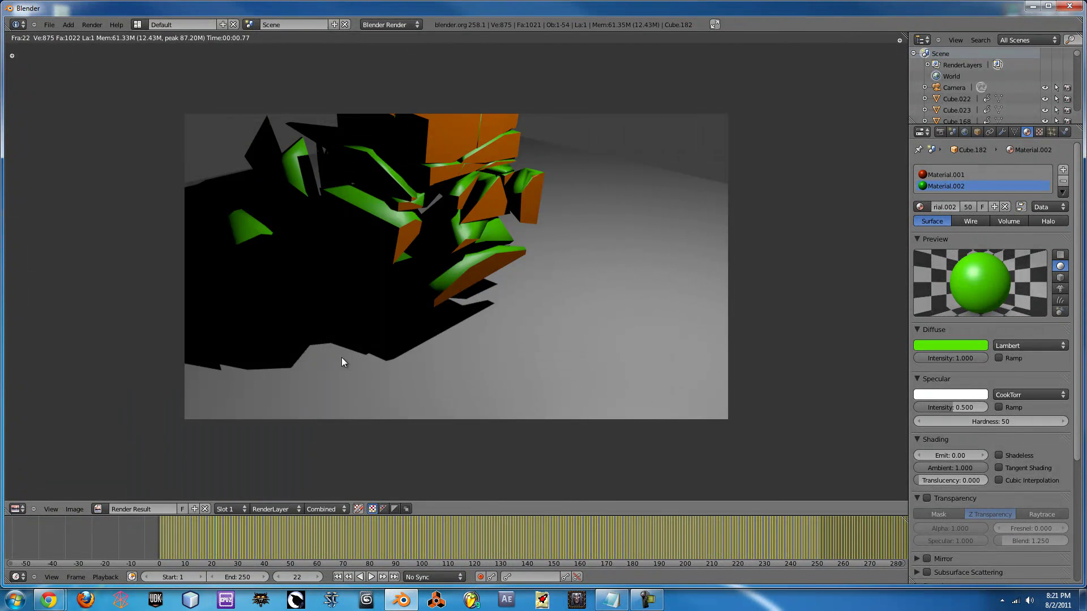
key(Escape)
drag(229, 541, 233, 541)
key(F12)
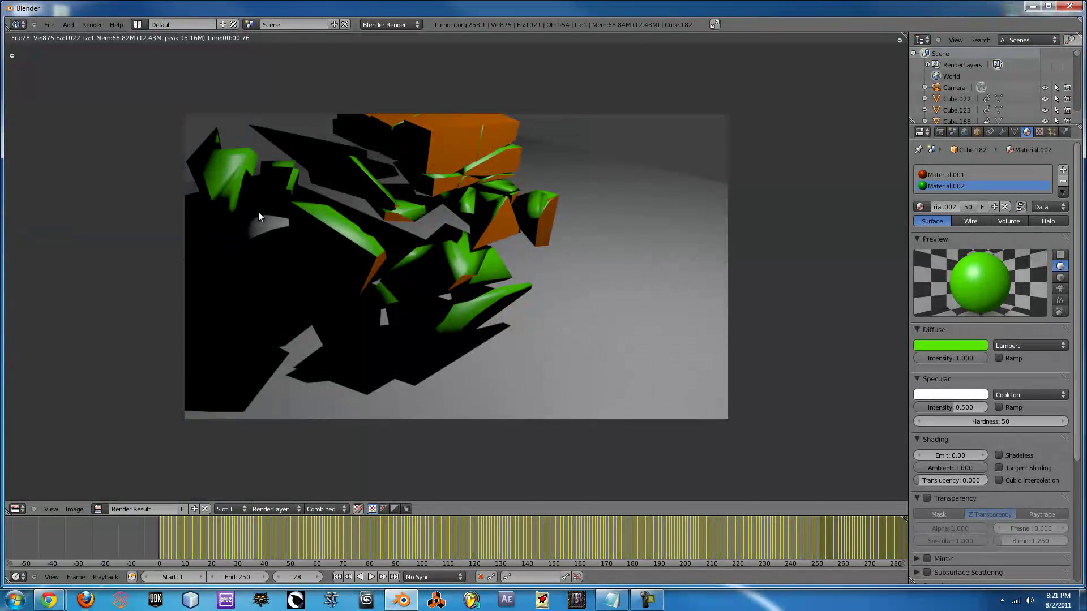
key(Escape)
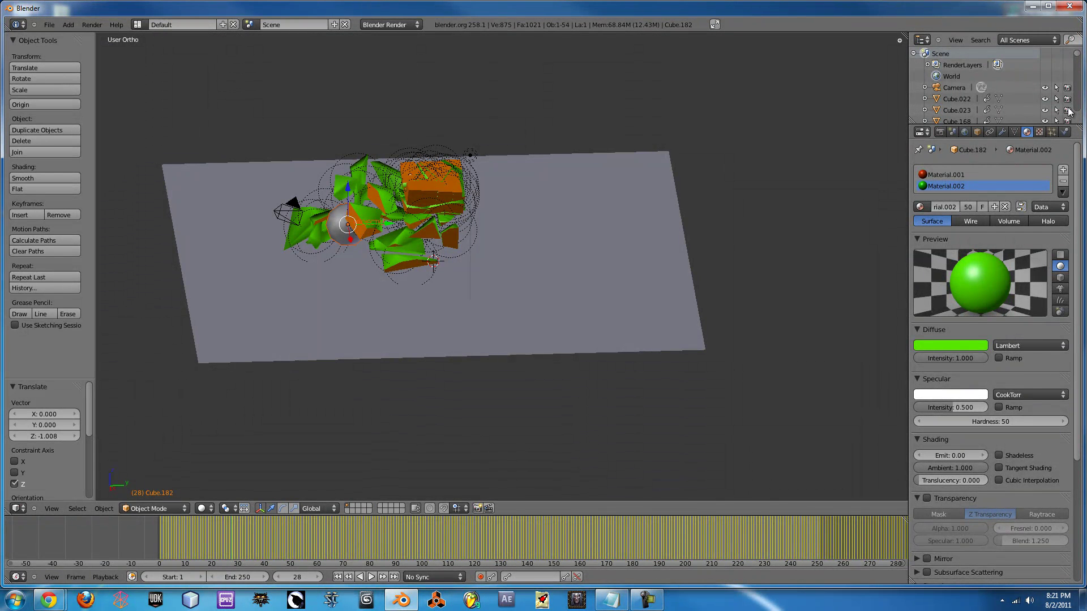
Hide PROJECTILE from viewport and rendering, re-render frame 28, then scrub back to frame 12
drag(1078, 62, 1051, 118)
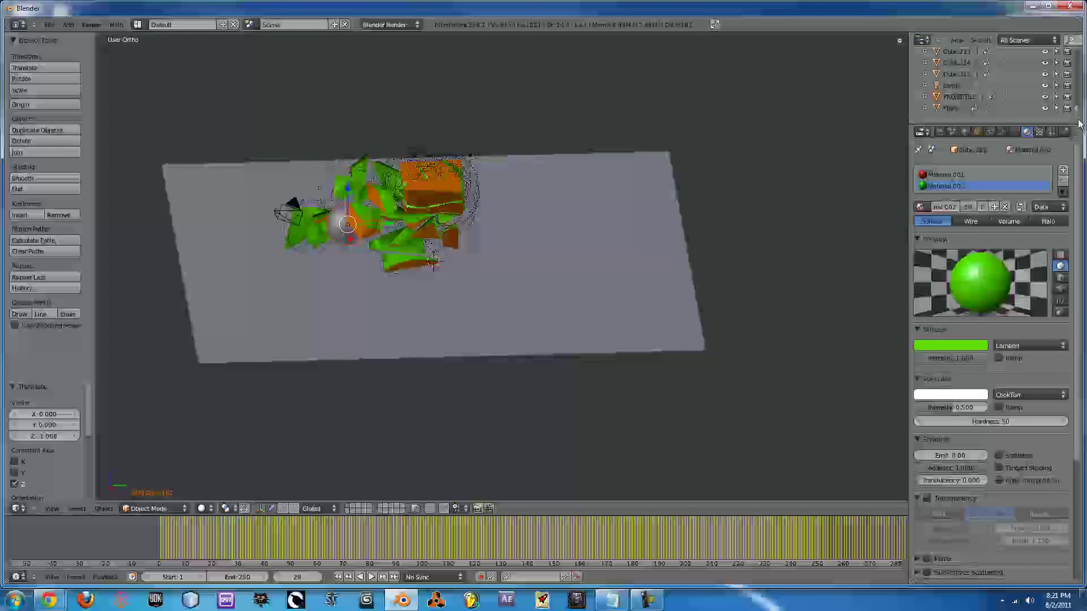
click(1045, 97)
click(1067, 96)
key(F12)
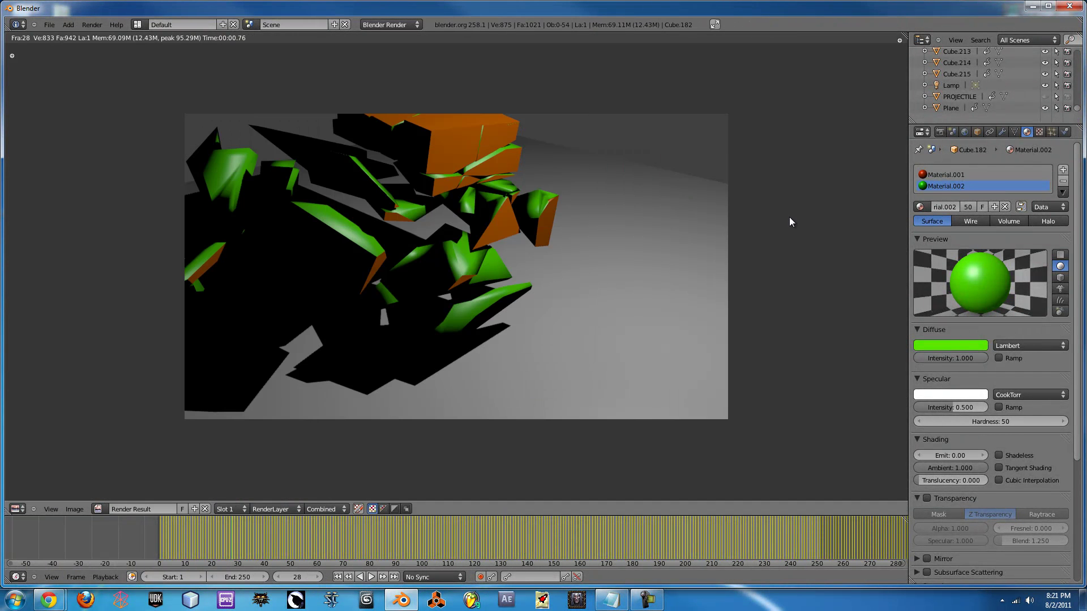
key(Escape)
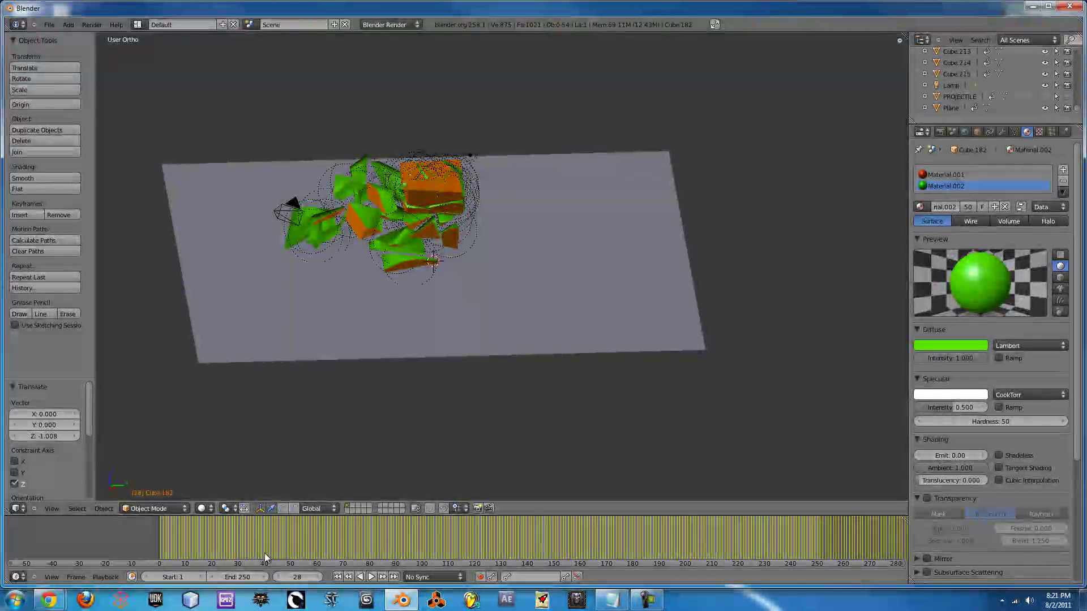
drag(195, 544, 120, 552)
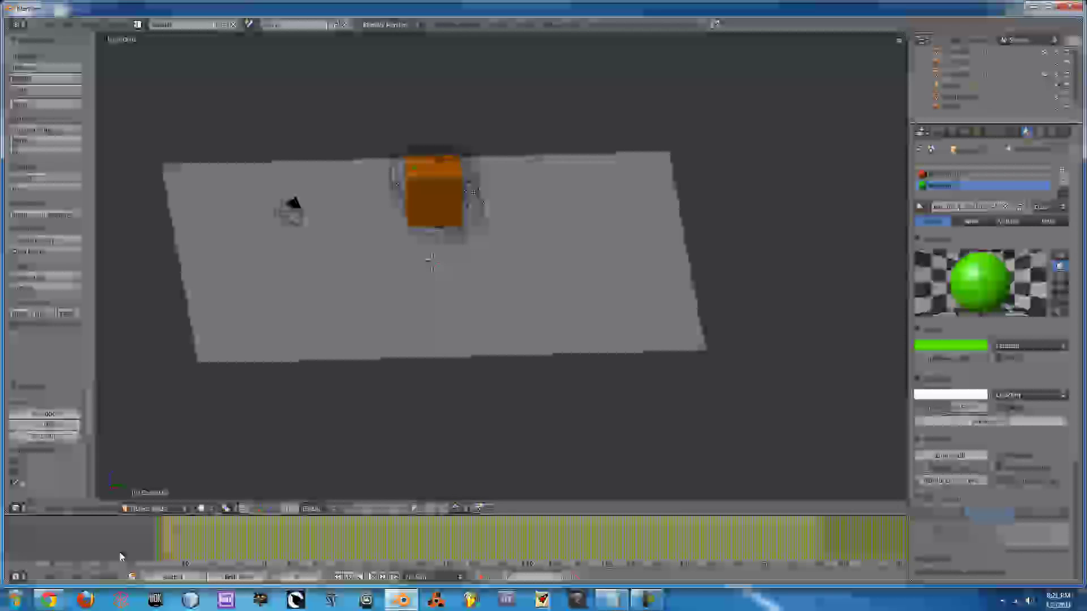